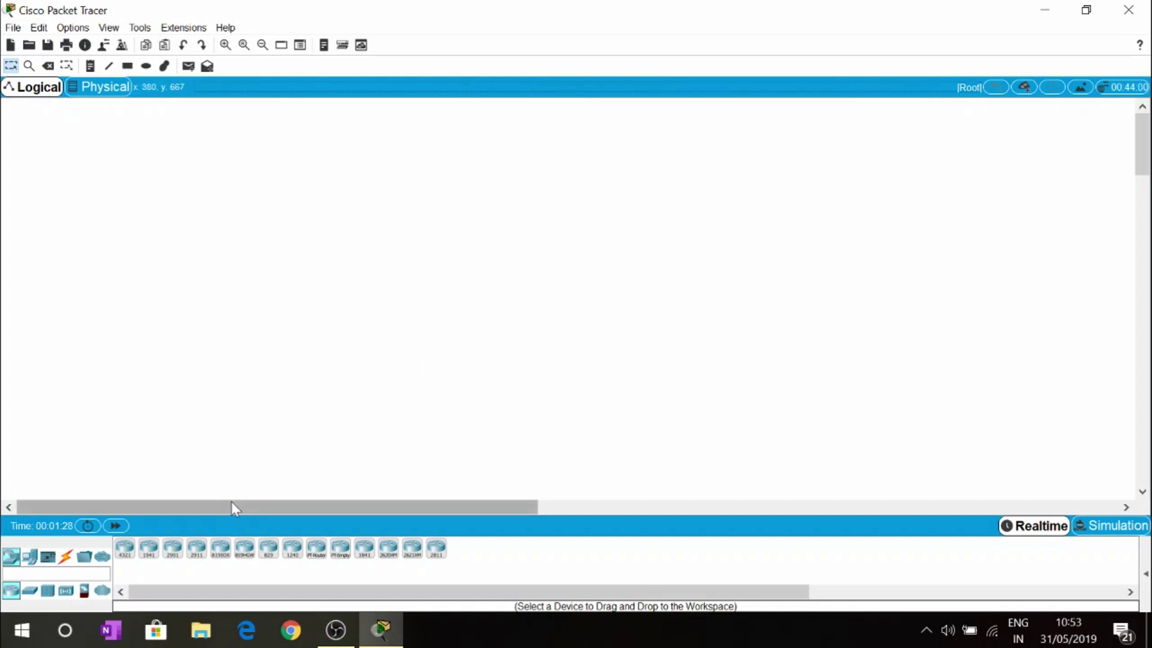
- Place a generic Router-PT on the workspace and a PC-PT below-left of it
{"action": "left_click", "coordinate": [316, 549]}
{"action": "left_click", "coordinate": [415, 205]}
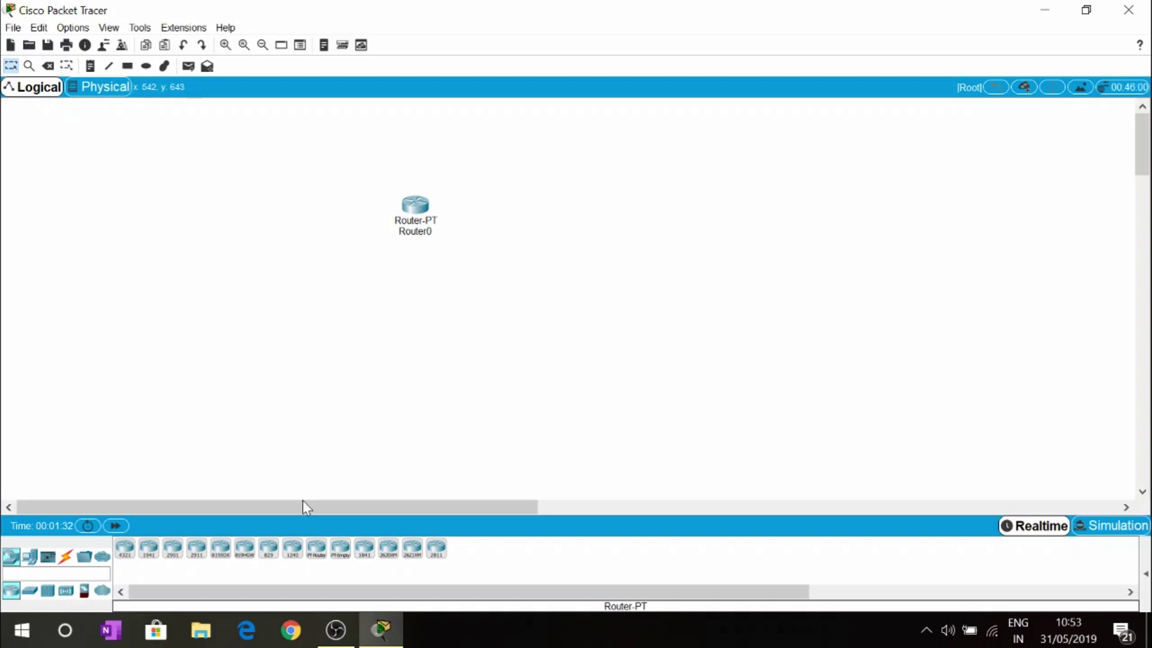
{"action": "left_click", "coordinate": [30, 556]}
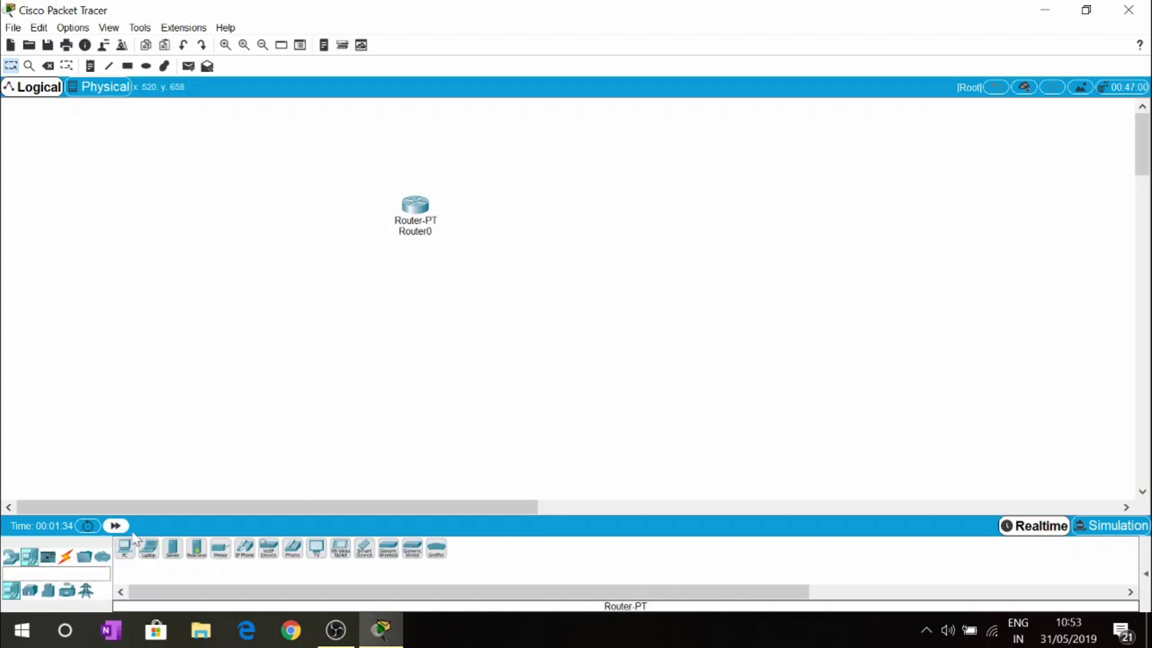
{"action": "left_click", "coordinate": [125, 547]}
{"action": "left_click", "coordinate": [250, 291]}
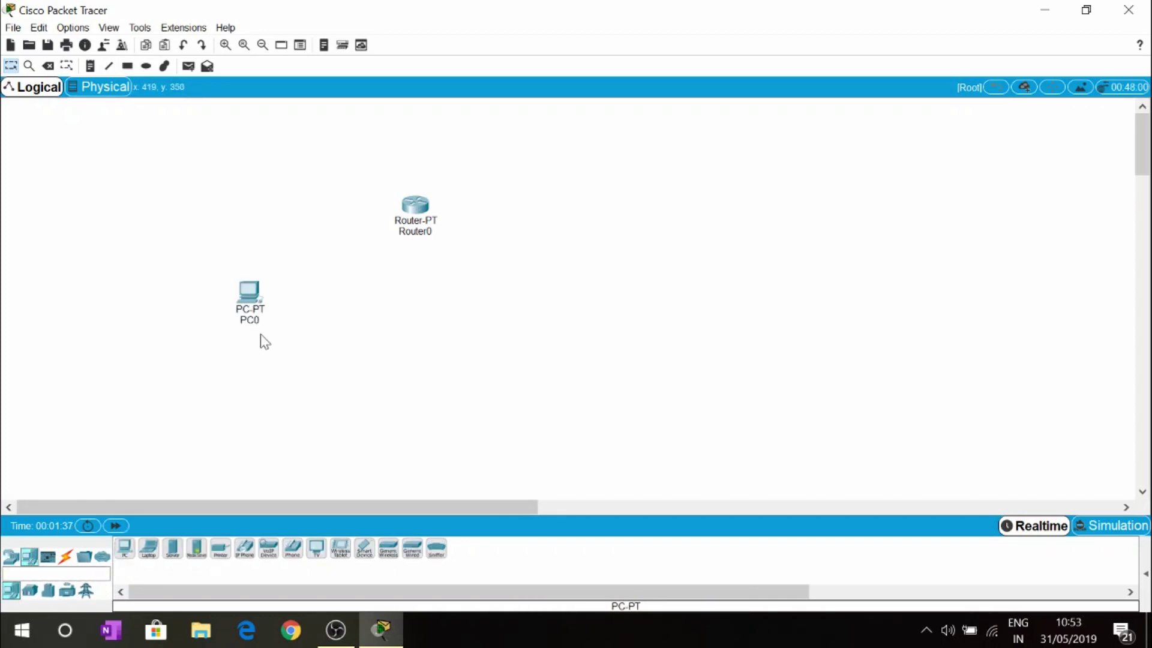
- Swap PC0's original network card for the PT-HOST-NM-1FGE gigabit fiber module
{"action": "left_click", "coordinate": [247, 294]}
{"action": "left_click", "coordinate": [242, 293]}
{"action": "left_click", "coordinate": [242, 292]}
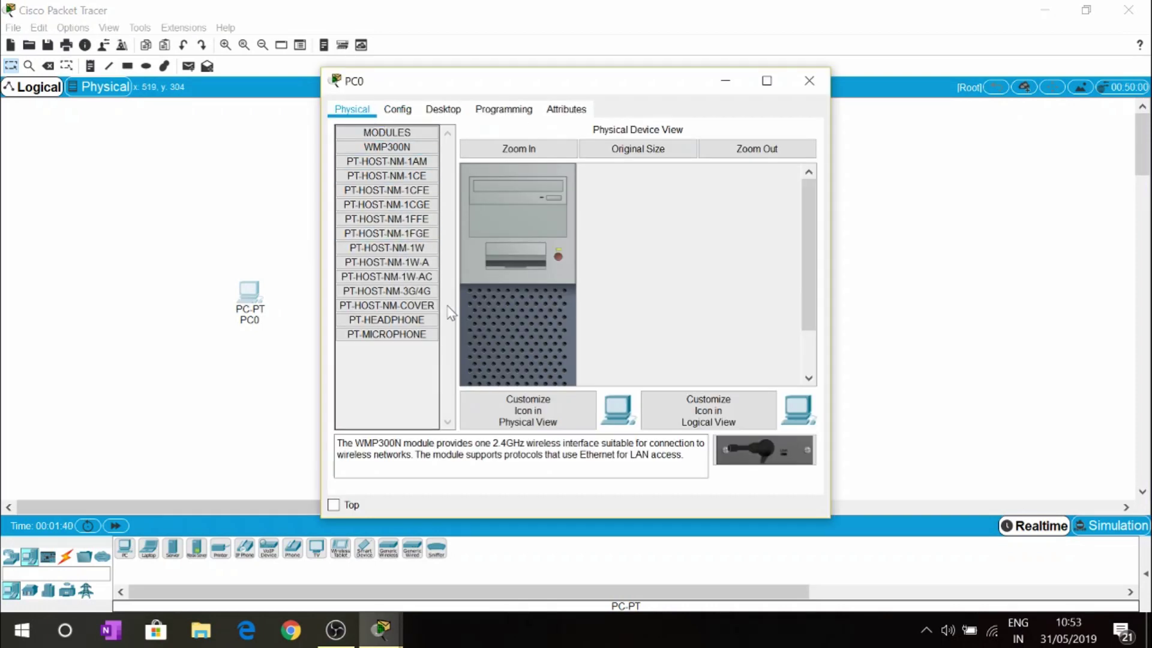
{"action": "scroll", "coordinate": [537, 275], "scroll_direction": "down", "scroll_amount": 1}
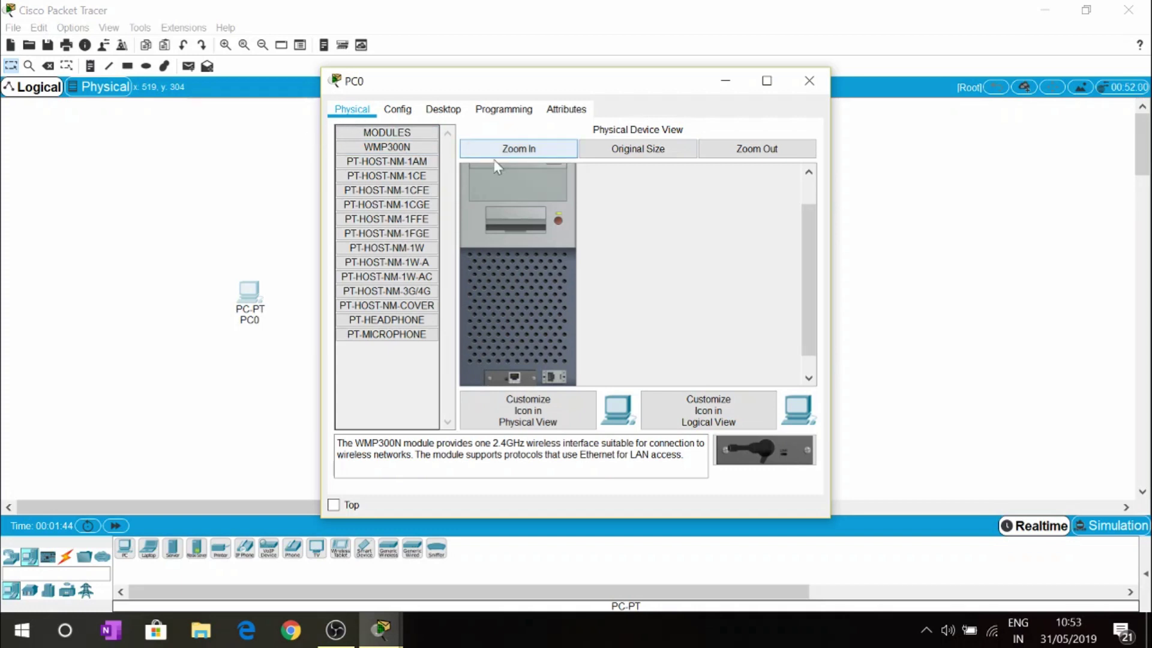
{"action": "scroll", "coordinate": [564, 240], "scroll_direction": "down", "scroll_amount": 1}
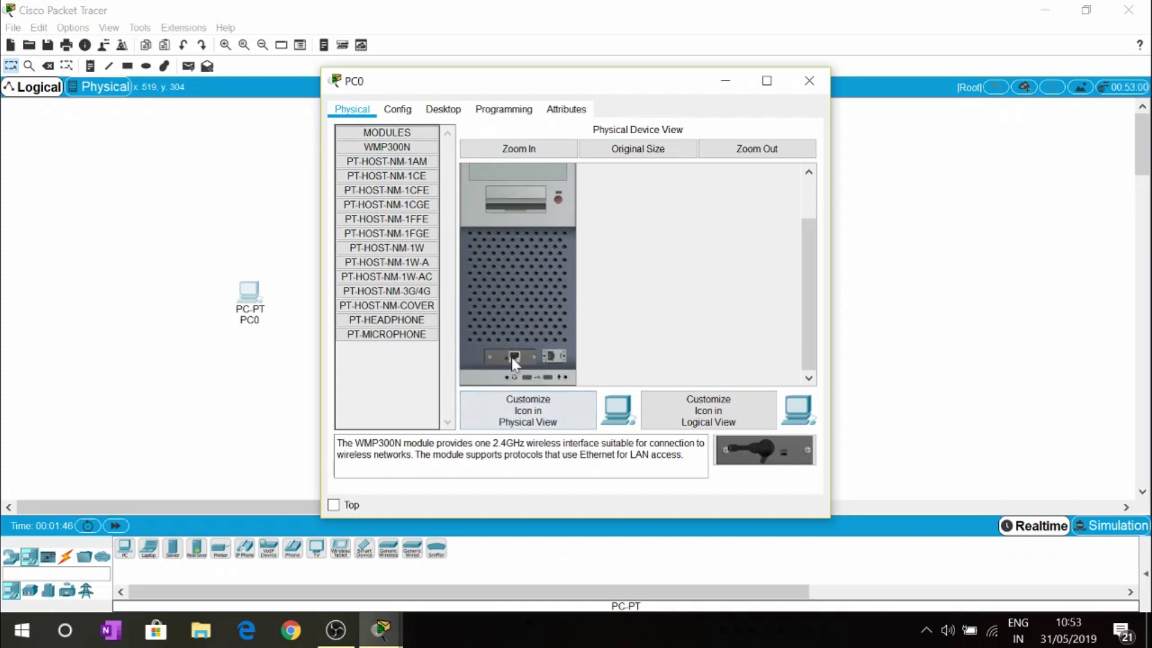
{"action": "left_click_drag", "start_coordinate": [514, 357], "coordinate": [400, 358]}
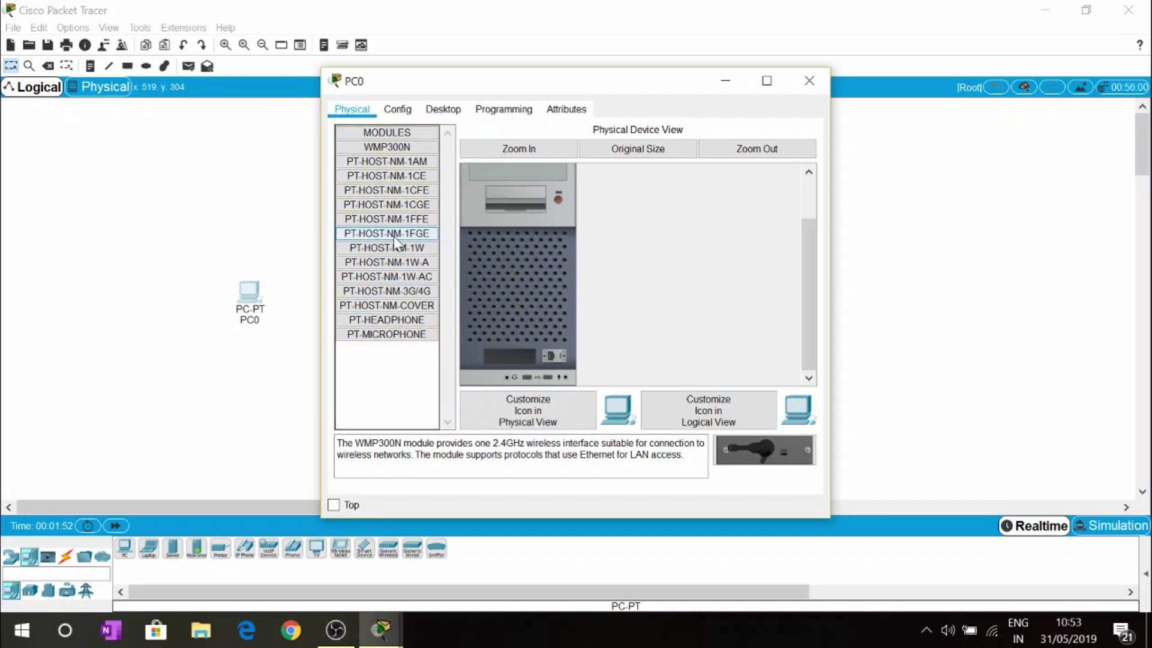
{"action": "left_click_drag", "start_coordinate": [393, 237], "coordinate": [514, 361]}
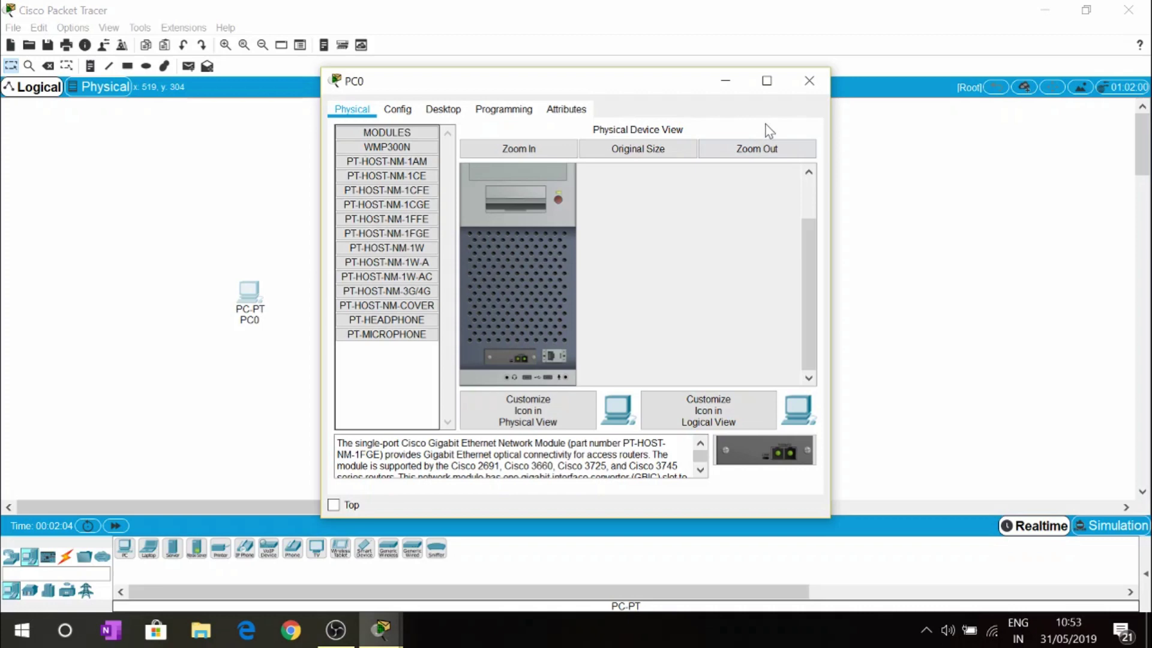
{"action": "left_click", "coordinate": [810, 80]}
- Power Router0 off after the power-on error blocks removing its modules
{"action": "left_click", "coordinate": [423, 211]}
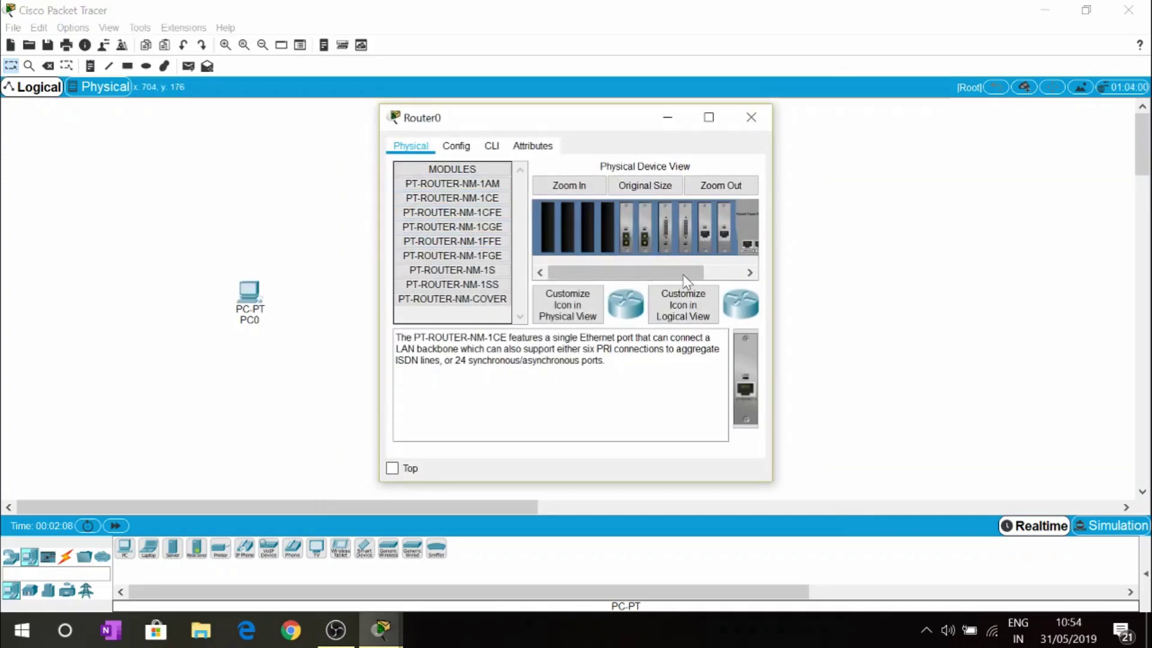
{"action": "mouse_move", "coordinate": [629, 232]}
{"action": "left_mouse_down"}
{"action": "mouse_move", "coordinate": [607, 228]}
{"action": "mouse_move", "coordinate": [630, 234]}
{"action": "mouse_move", "coordinate": [628, 245]}
{"action": "left_mouse_up"}
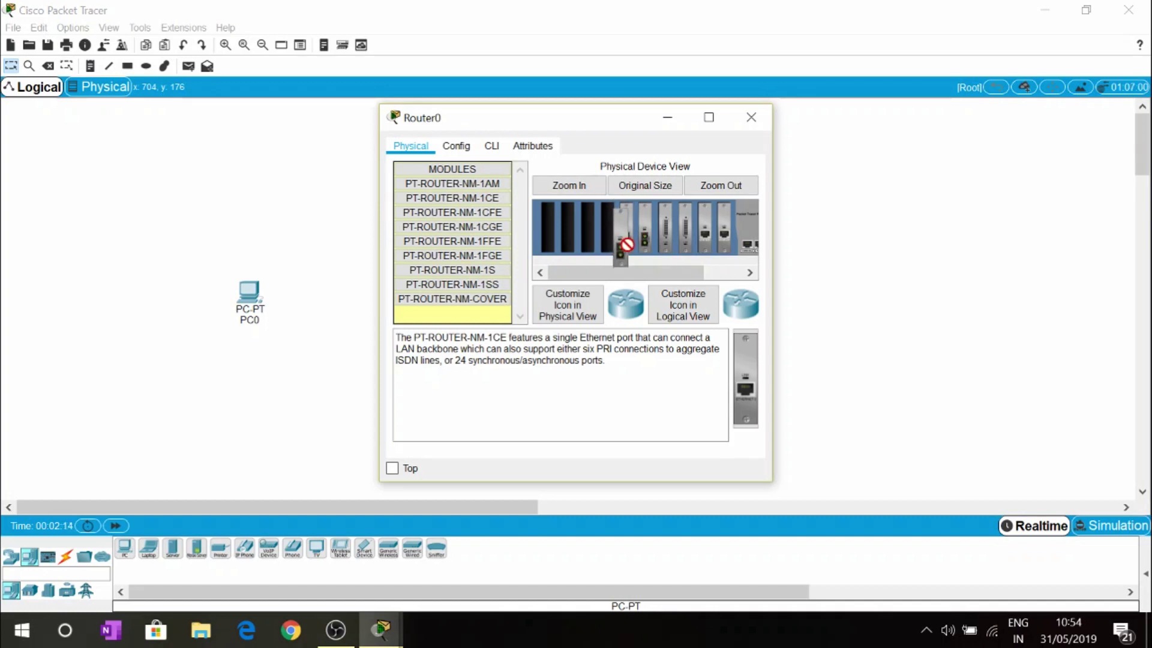
{"action": "left_click_drag", "start_coordinate": [627, 244], "coordinate": [480, 285]}
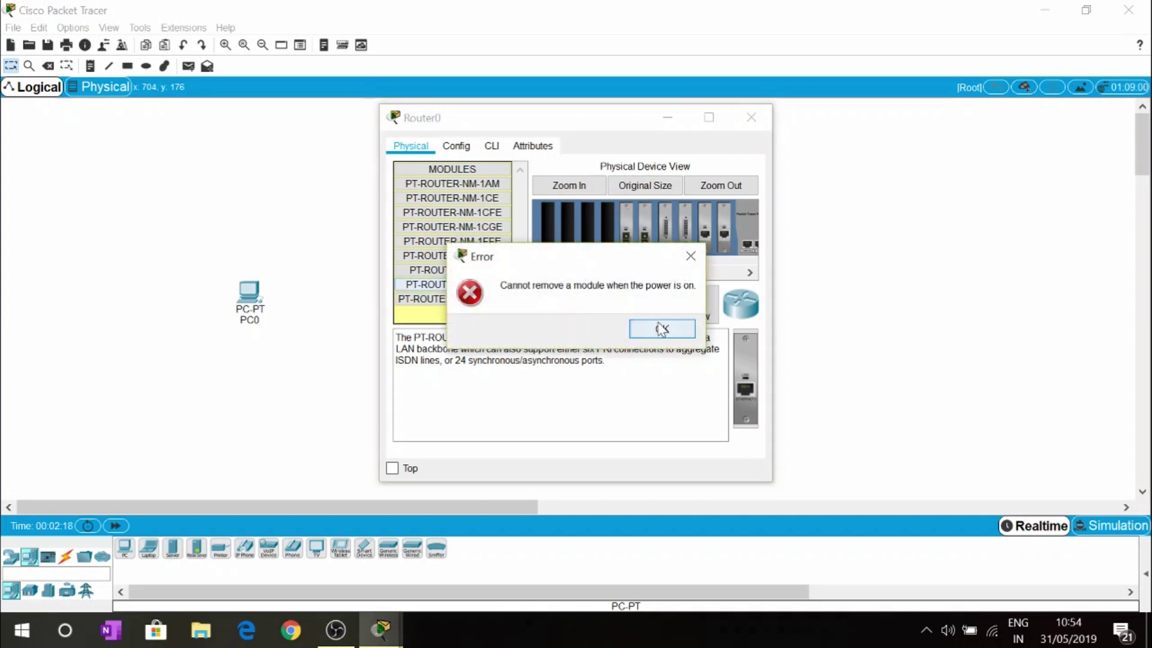
{"action": "left_click", "coordinate": [660, 328]}
{"action": "left_click_drag", "start_coordinate": [656, 274], "coordinate": [696, 276]}
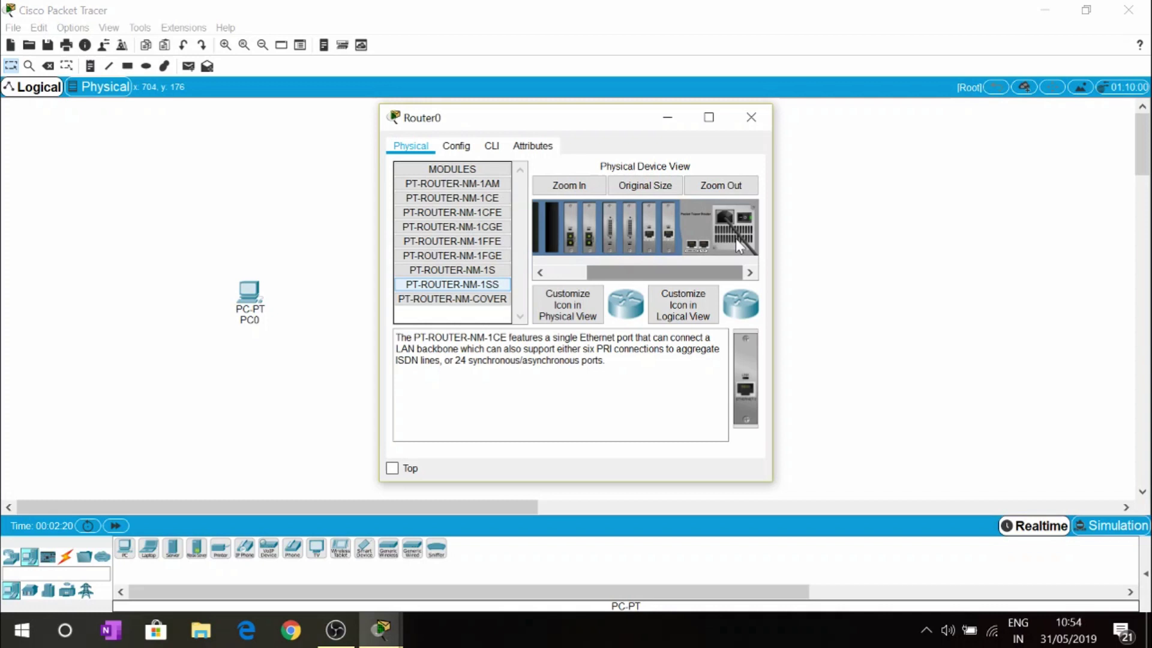
{"action": "left_click", "coordinate": [750, 221]}
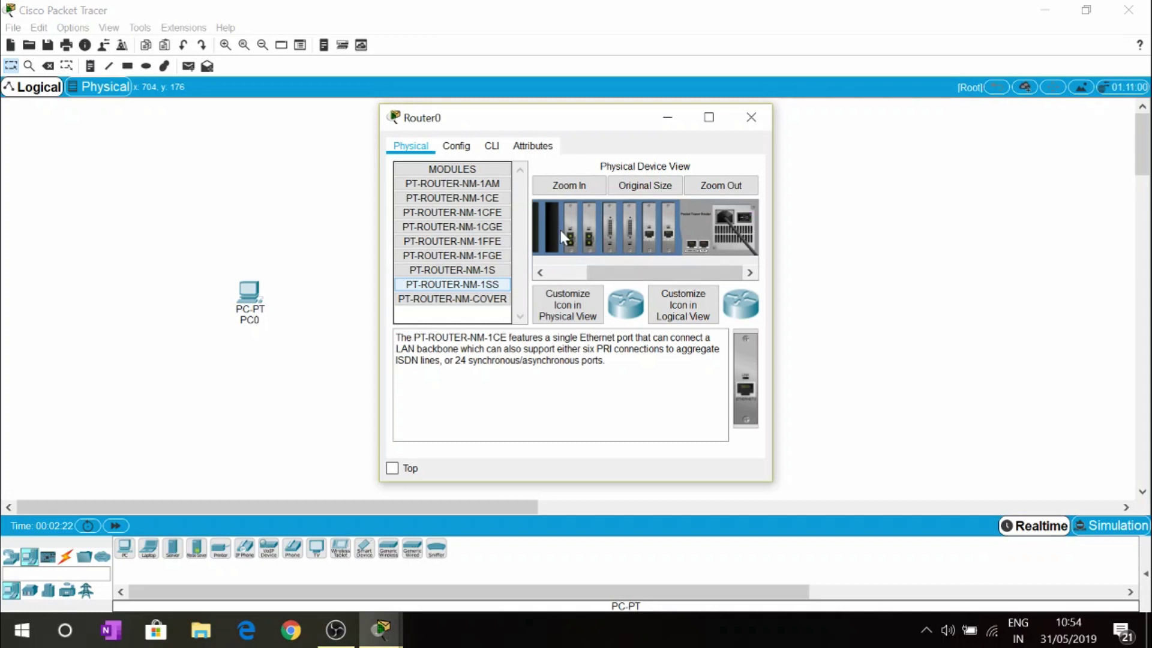
- Remove a router module and fit PT-ROUTER-NM-1FGE modules into two empty slots
{"action": "left_click_drag", "start_coordinate": [564, 231], "coordinate": [492, 298]}
{"action": "left_click_drag", "start_coordinate": [486, 256], "coordinate": [588, 234]}
{"action": "left_click_drag", "start_coordinate": [489, 255], "coordinate": [574, 229]}
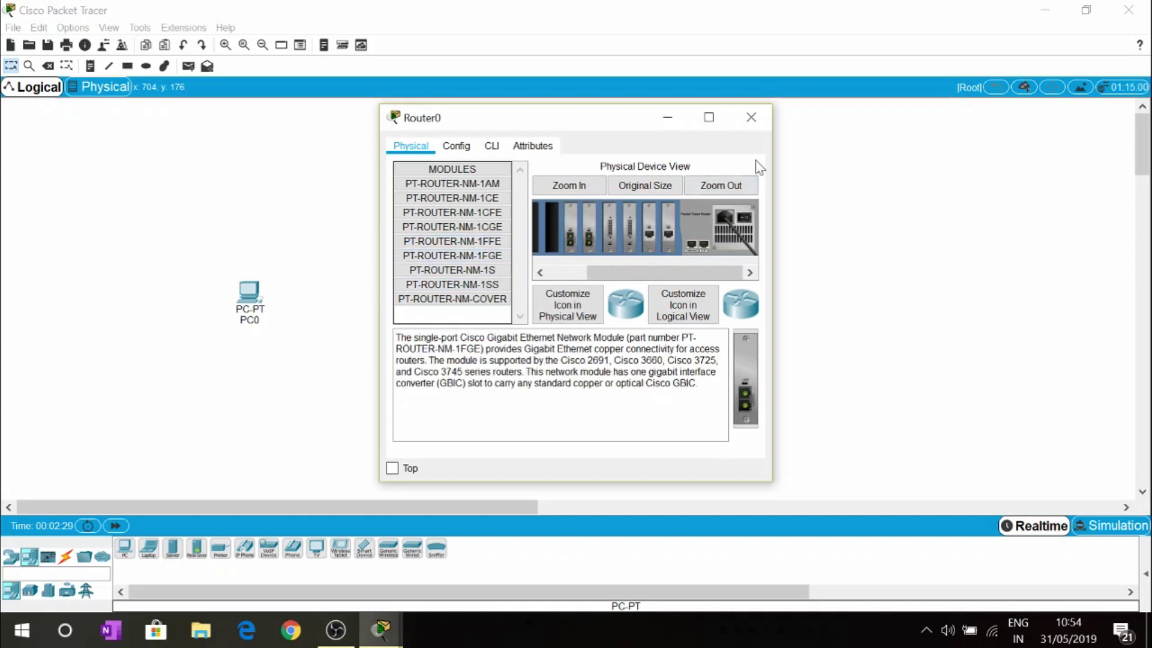
{"action": "left_click", "coordinate": [750, 117]}
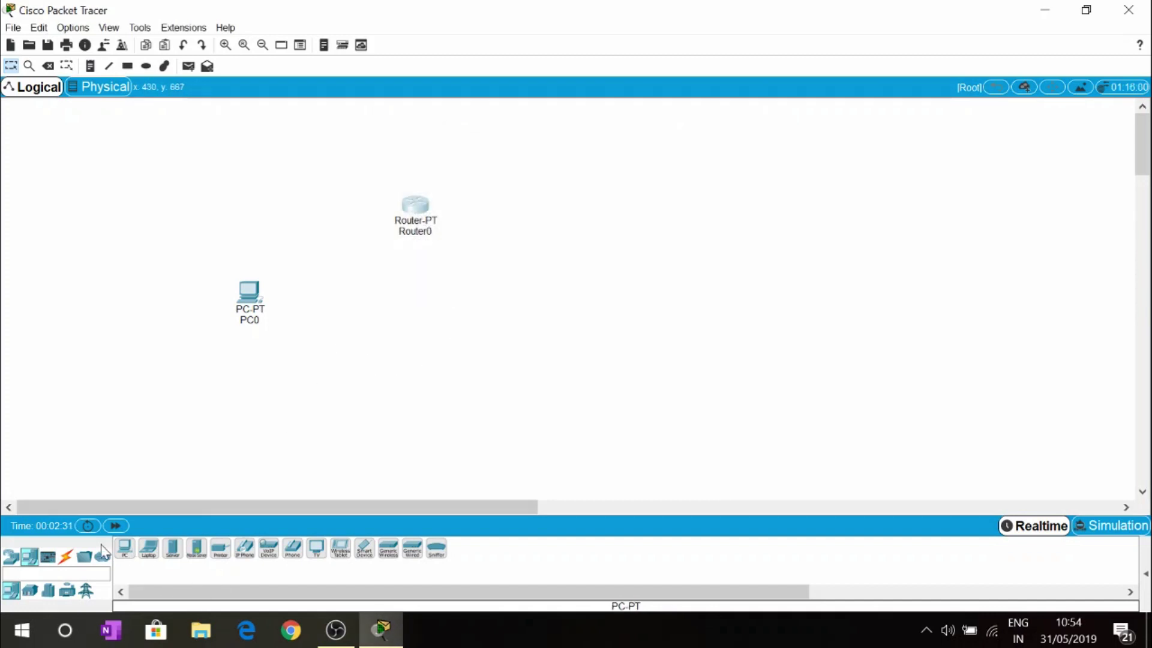
- Cable Router0 GigabitEthernet4/0 to PC0 GigabitEthernet0 with fiber, moving Router0 level to PC0's right
{"action": "left_click", "coordinate": [67, 561]}
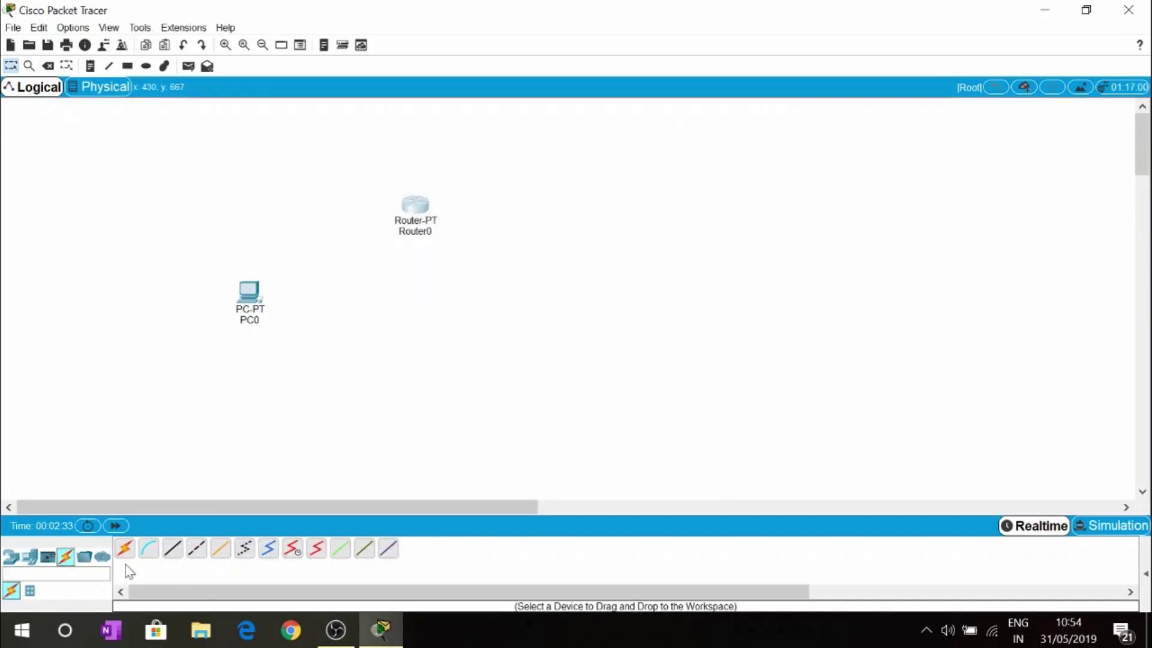
{"action": "left_click", "coordinate": [227, 555]}
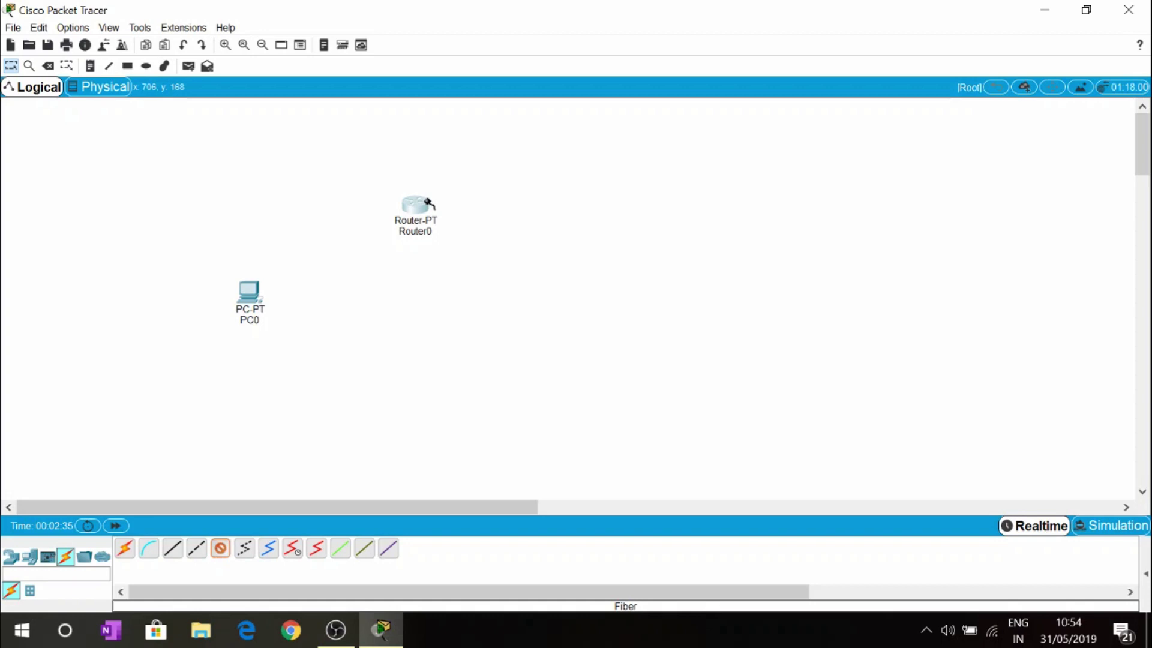
{"action": "left_click", "coordinate": [417, 213]}
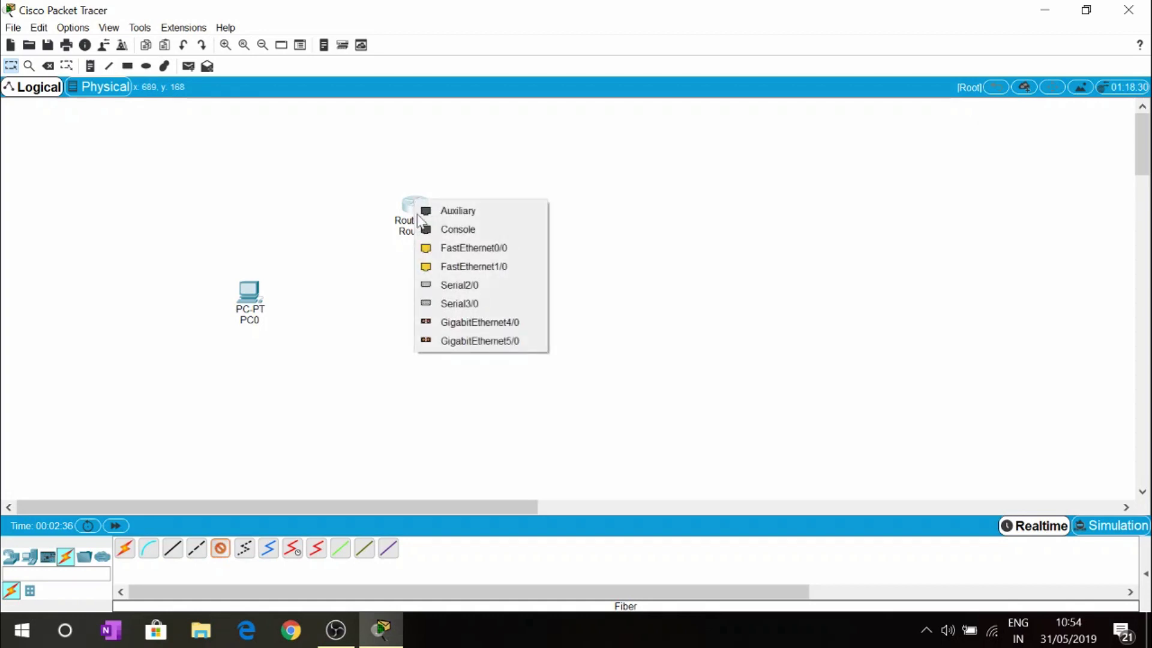
{"action": "left_click", "coordinate": [470, 326]}
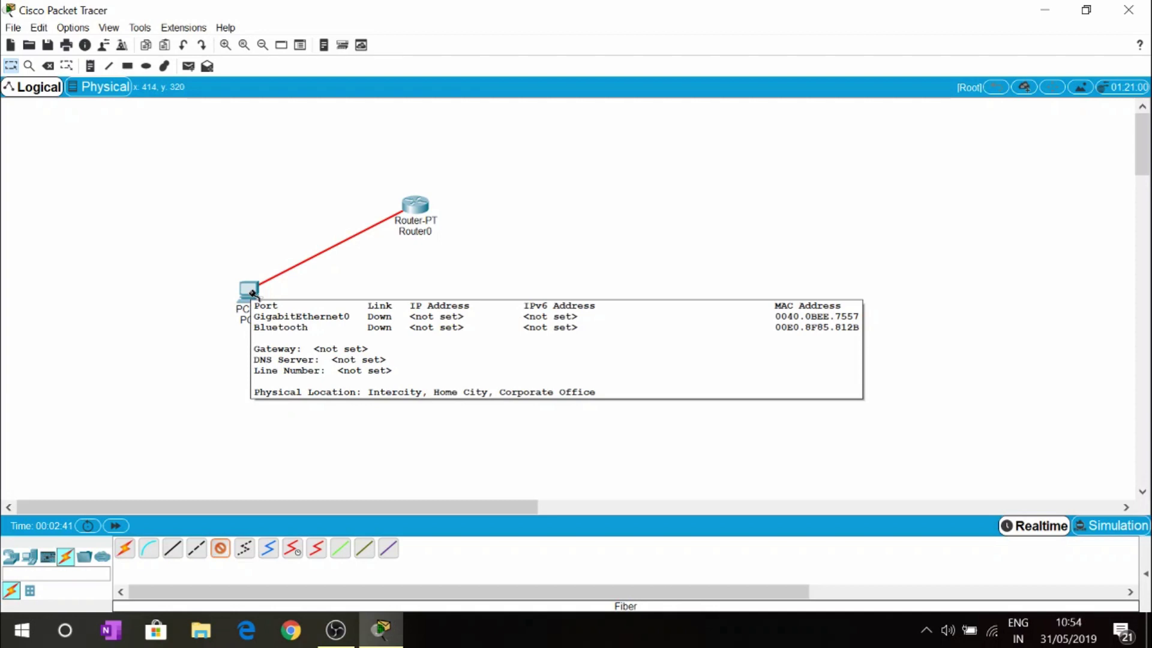
{"action": "left_click", "coordinate": [252, 293]}
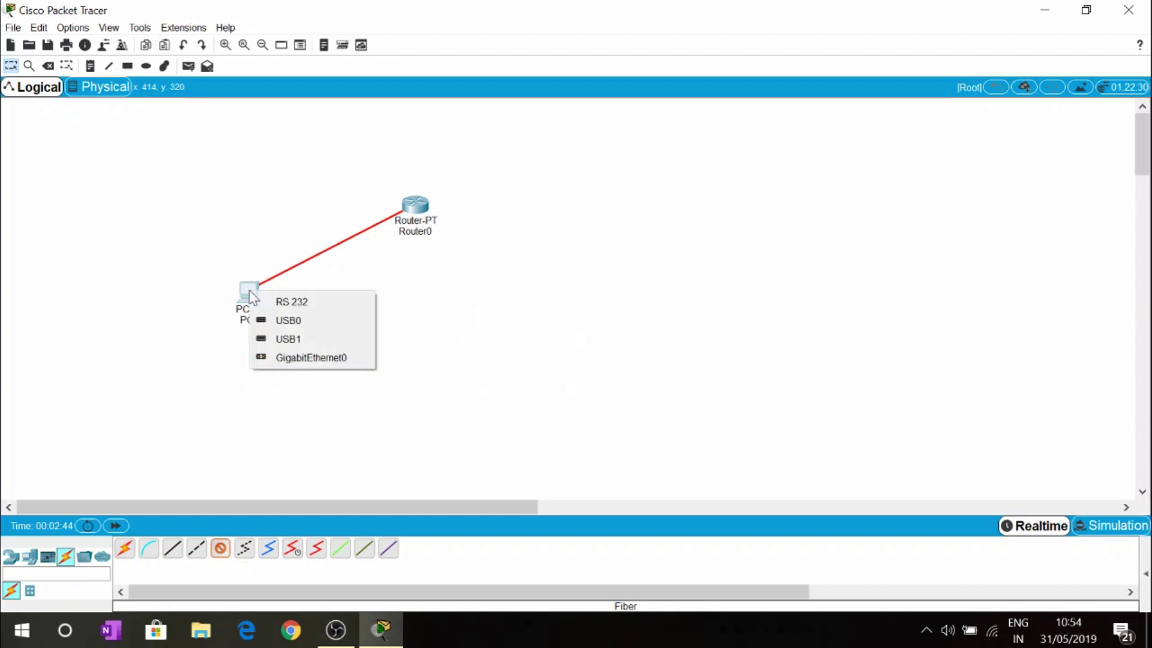
{"action": "left_click", "coordinate": [289, 358]}
{"action": "left_click_drag", "start_coordinate": [418, 216], "coordinate": [510, 300]}
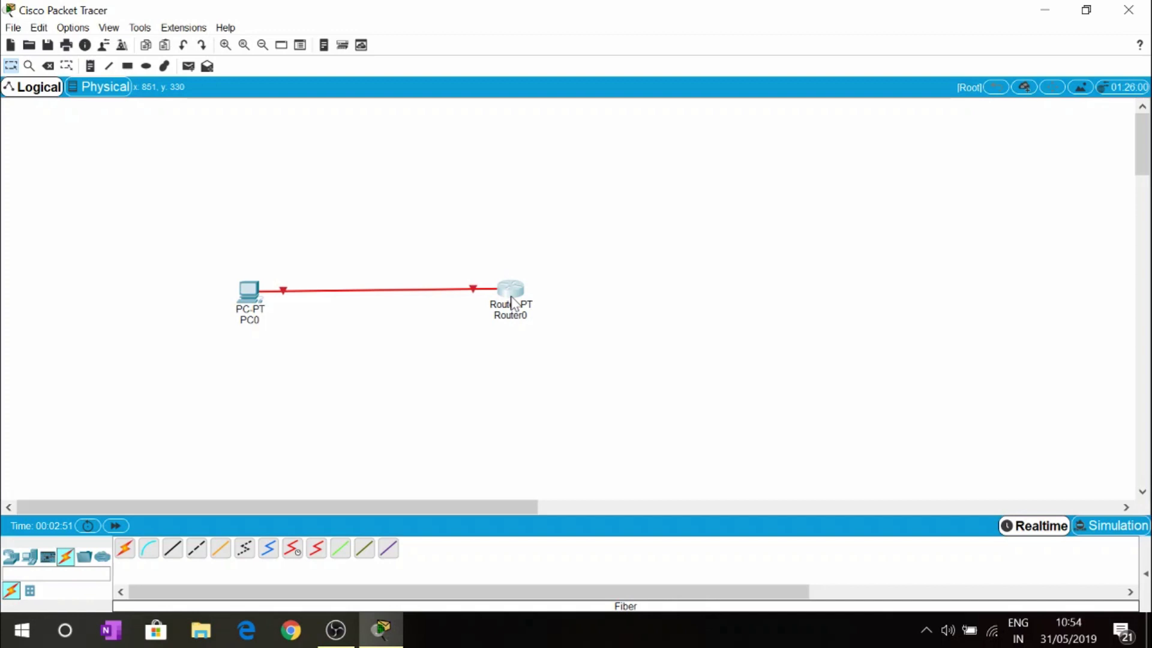
{"action": "mouse_move", "coordinate": [507, 303]}
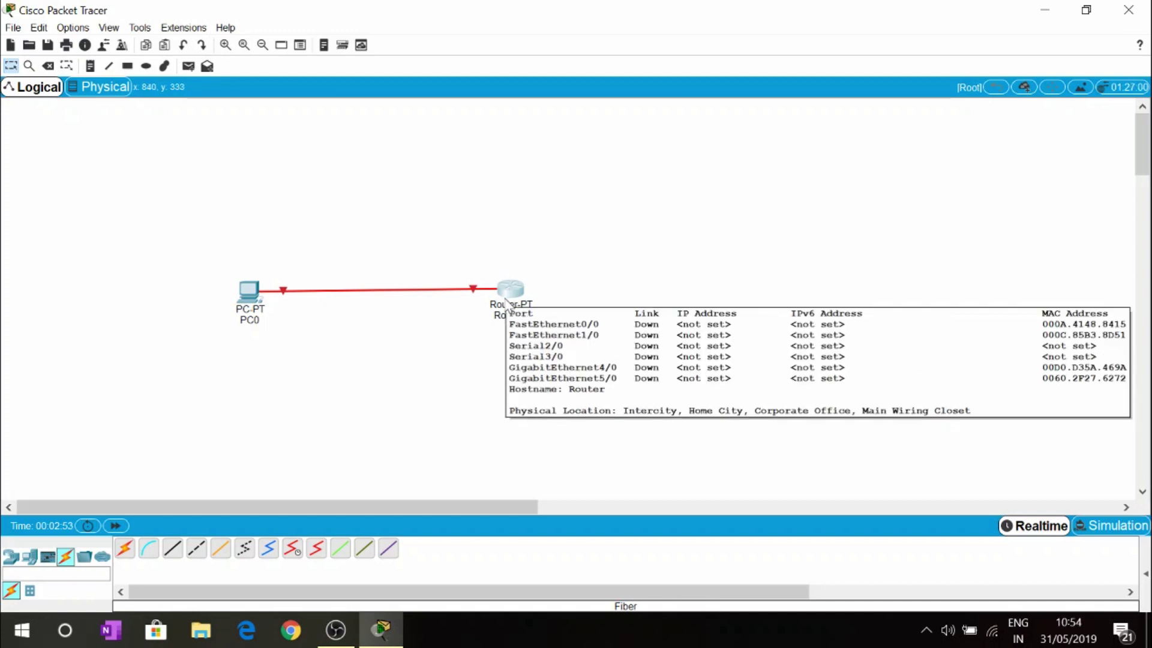
- Check the settings of PC0's GigabitEthernet0 port
{"action": "left_click", "coordinate": [242, 299]}
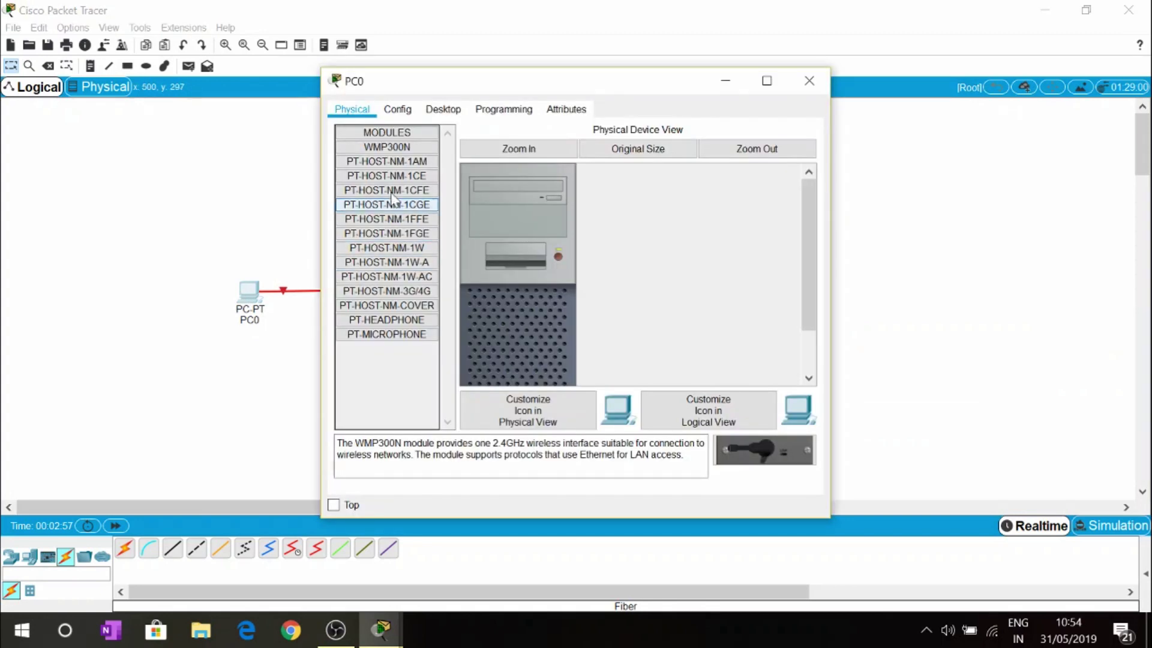
{"action": "left_click", "coordinate": [400, 112]}
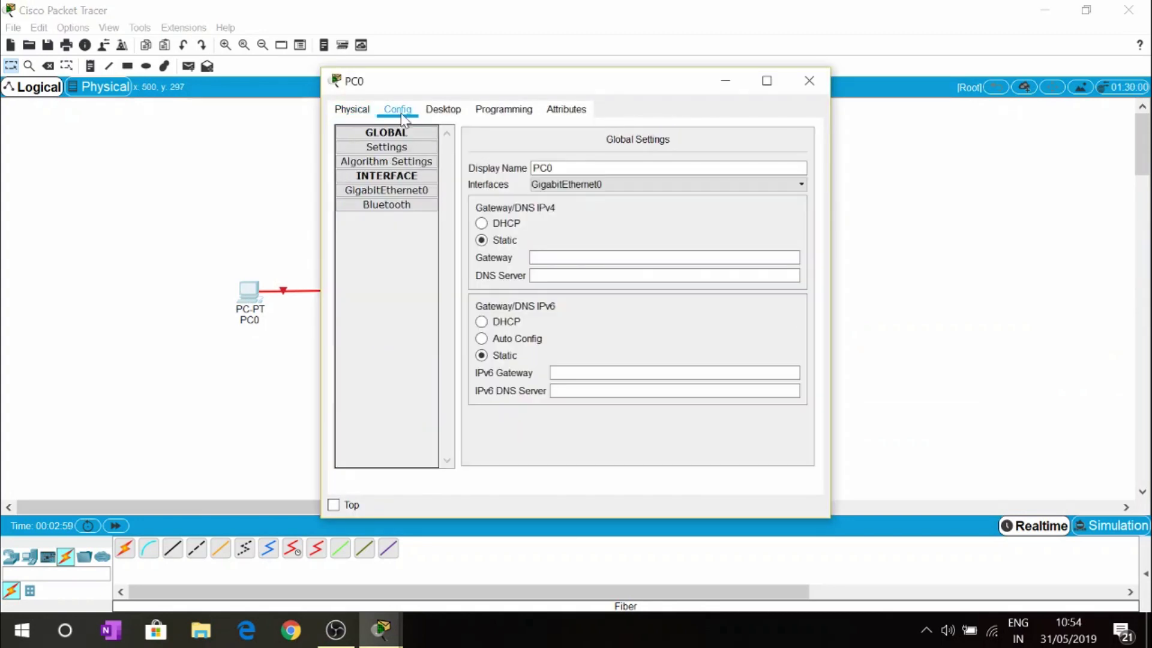
{"action": "left_click", "coordinate": [416, 192]}
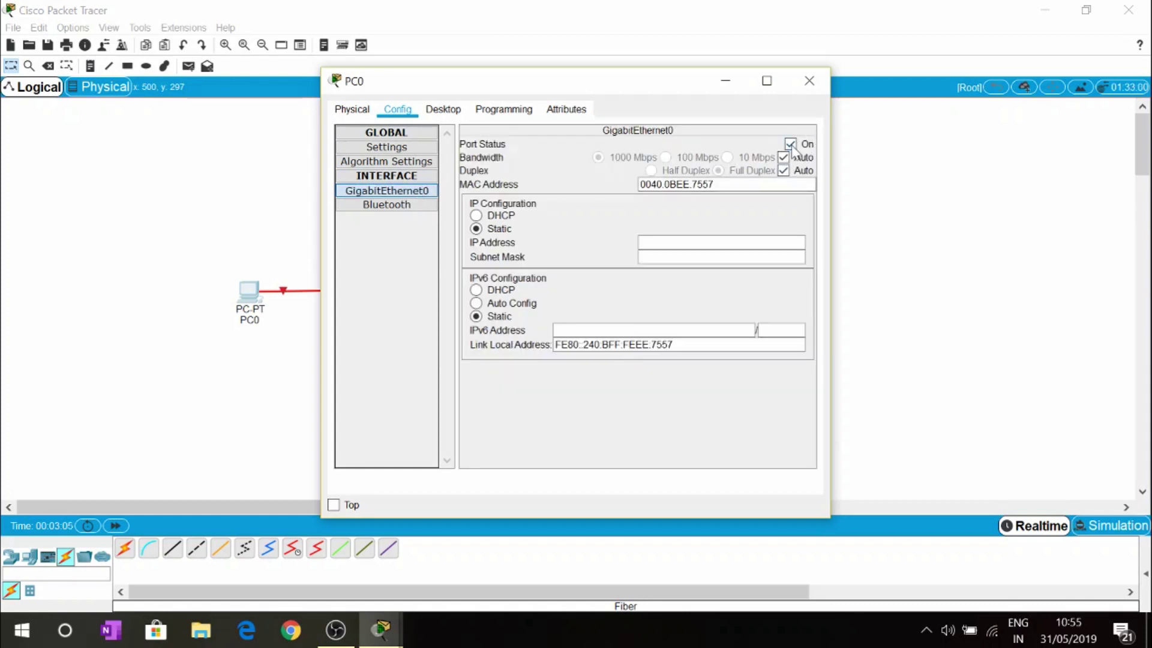
{"action": "left_click", "coordinate": [809, 81]}
- Power Router0 back on and let it finish booting
{"action": "left_click", "coordinate": [522, 298]}
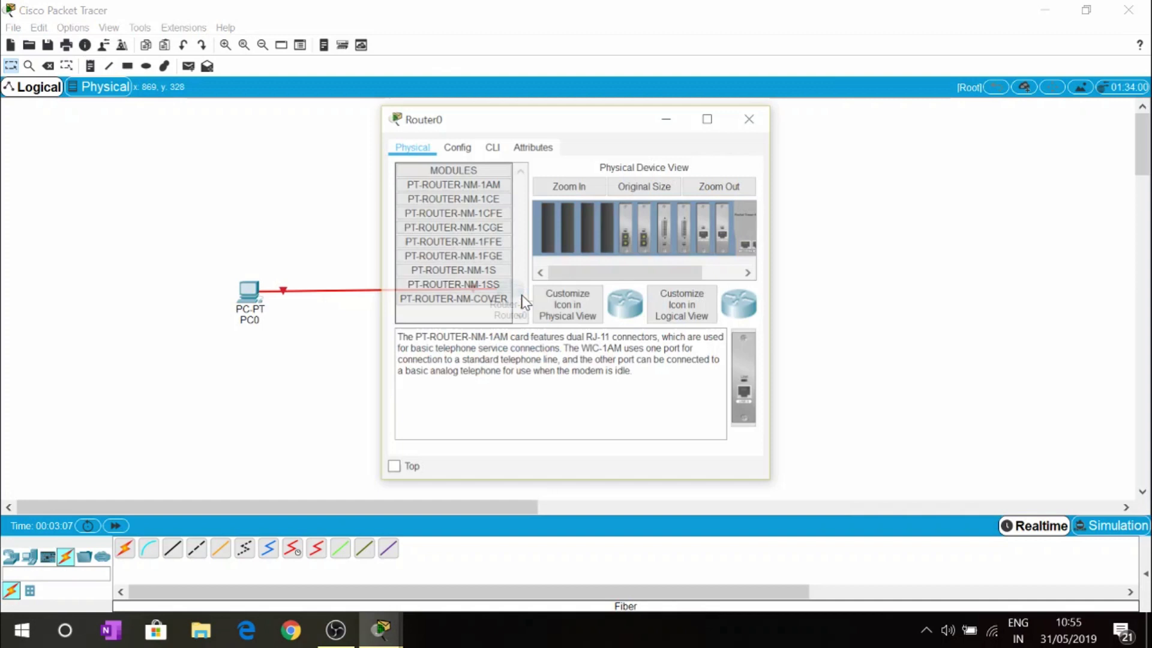
{"action": "left_click", "coordinate": [456, 146]}
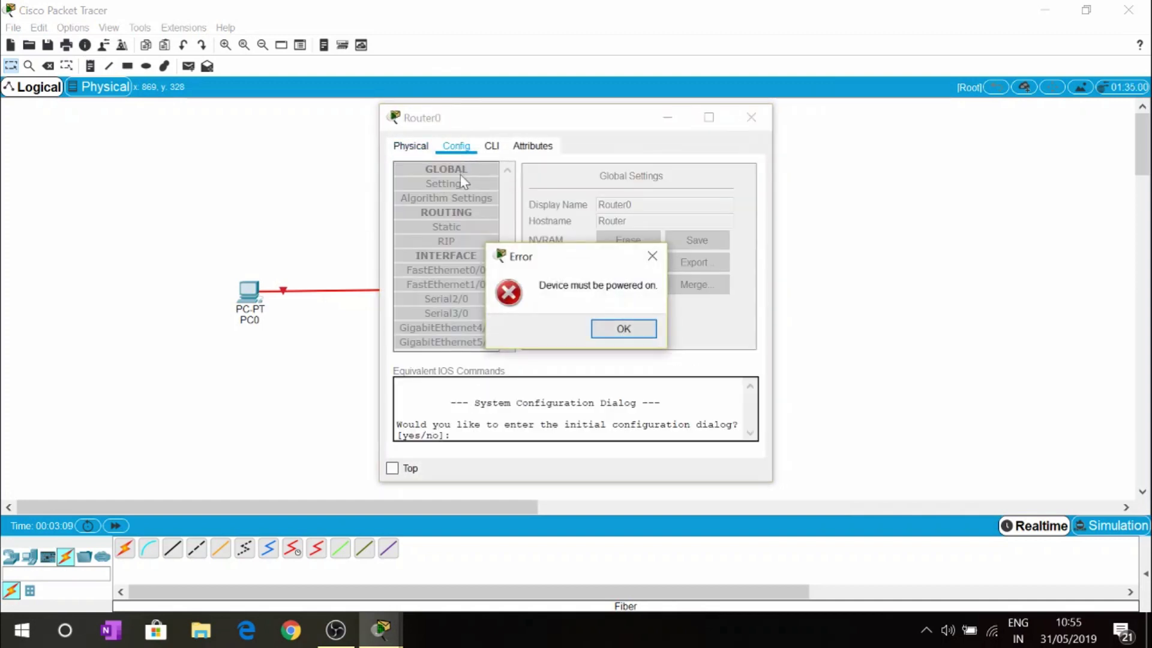
{"action": "left_click", "coordinate": [605, 334]}
{"action": "left_click_drag", "start_coordinate": [618, 272], "coordinate": [672, 273]}
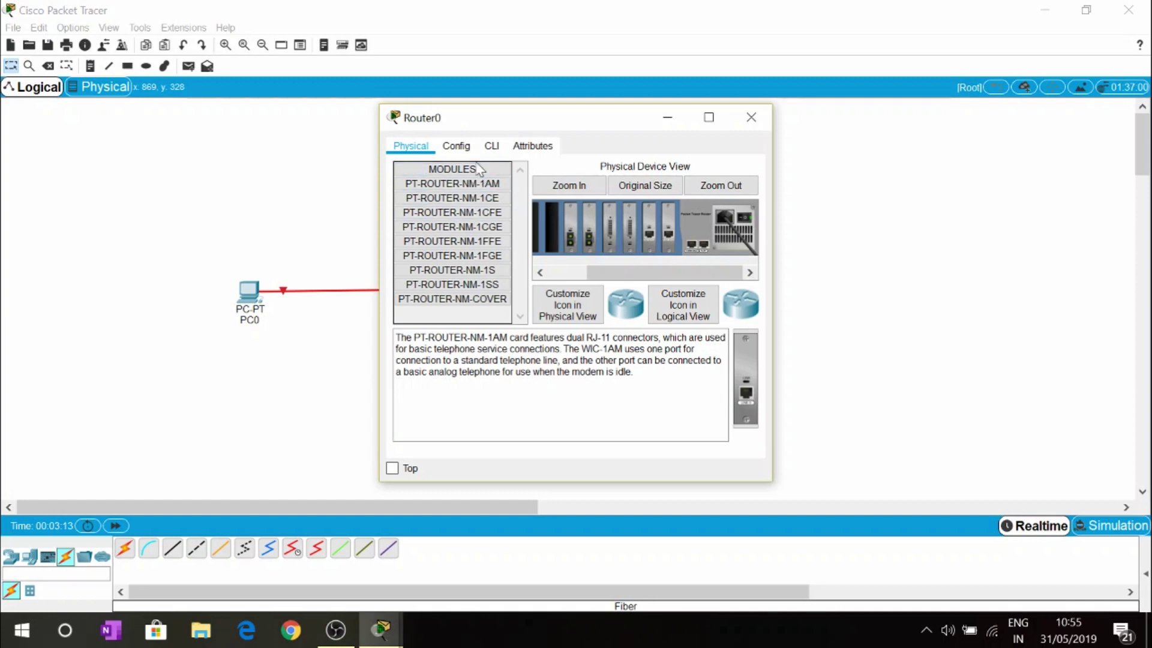
{"action": "left_click", "coordinate": [456, 146]}
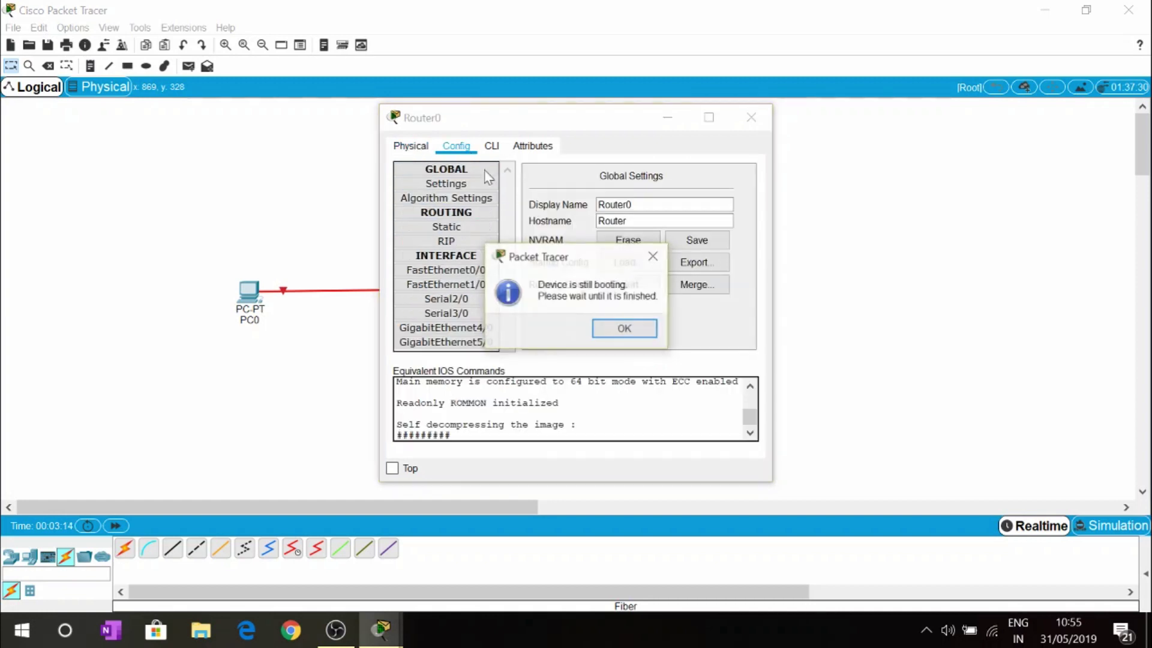
{"action": "left_click", "coordinate": [622, 336]}
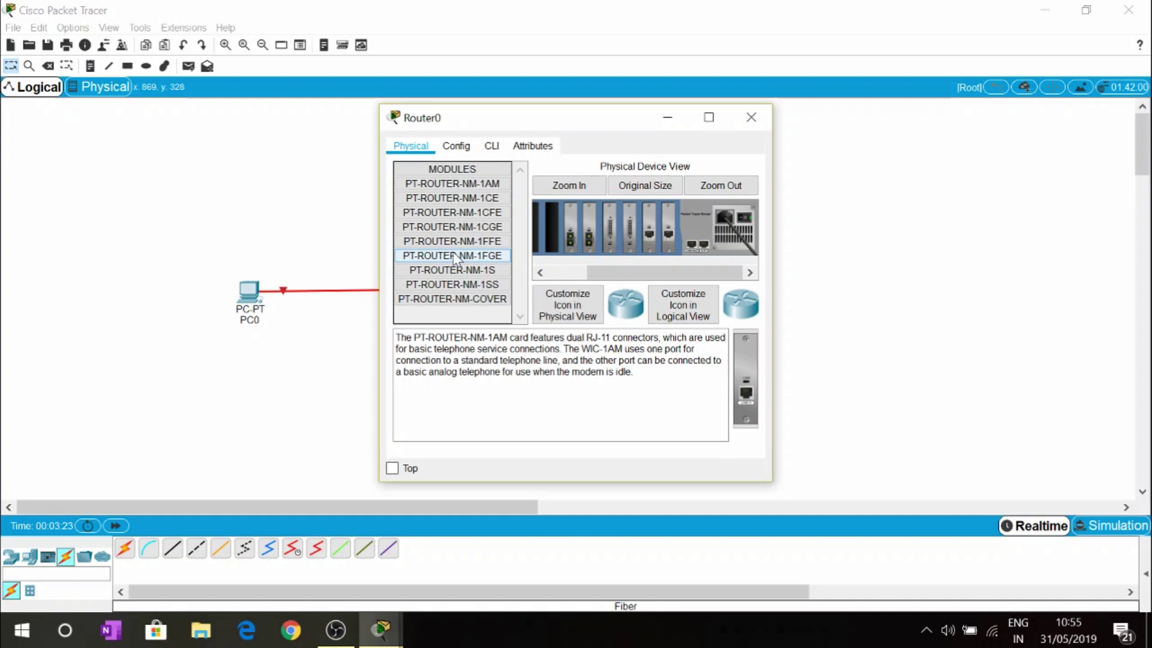
- Set Router0's GigabitEthernet4/0 Port Status to On
{"action": "left_click", "coordinate": [460, 148]}
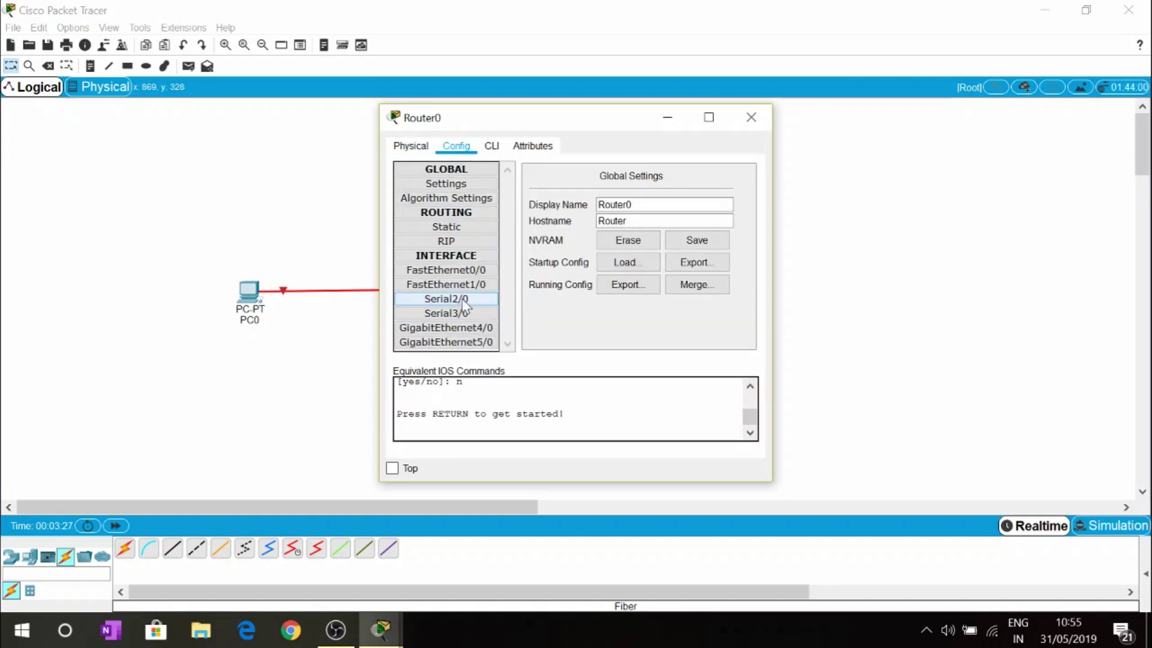
{"action": "left_click", "coordinate": [457, 330]}
{"action": "left_click", "coordinate": [732, 182]}
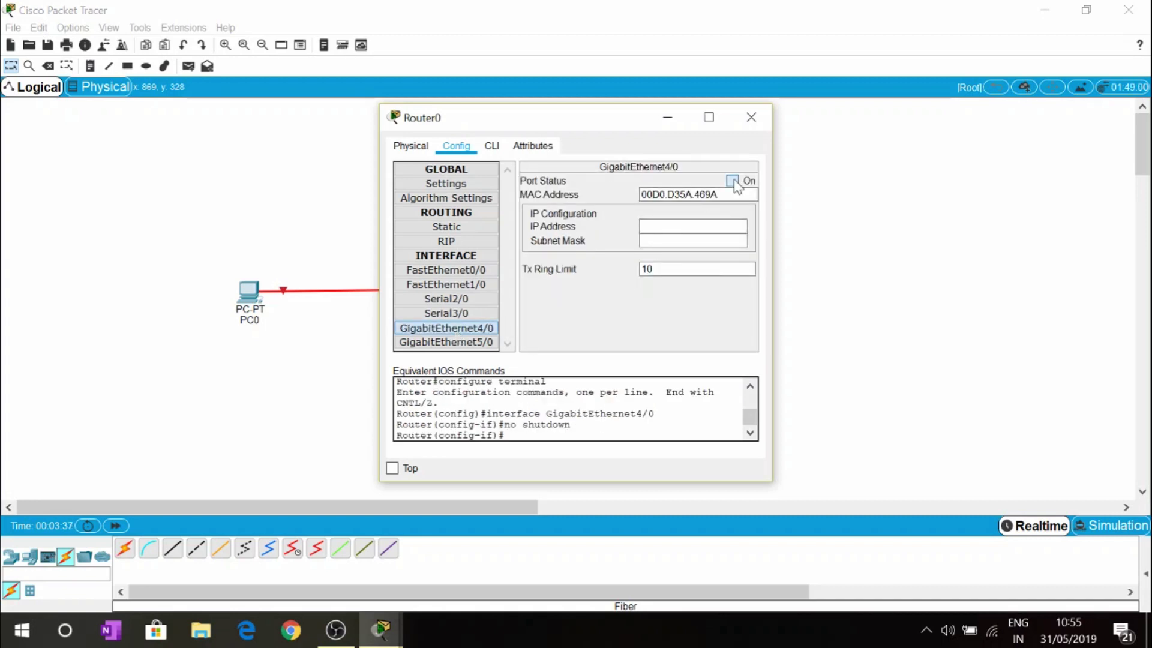
{"action": "left_click", "coordinate": [751, 117]}
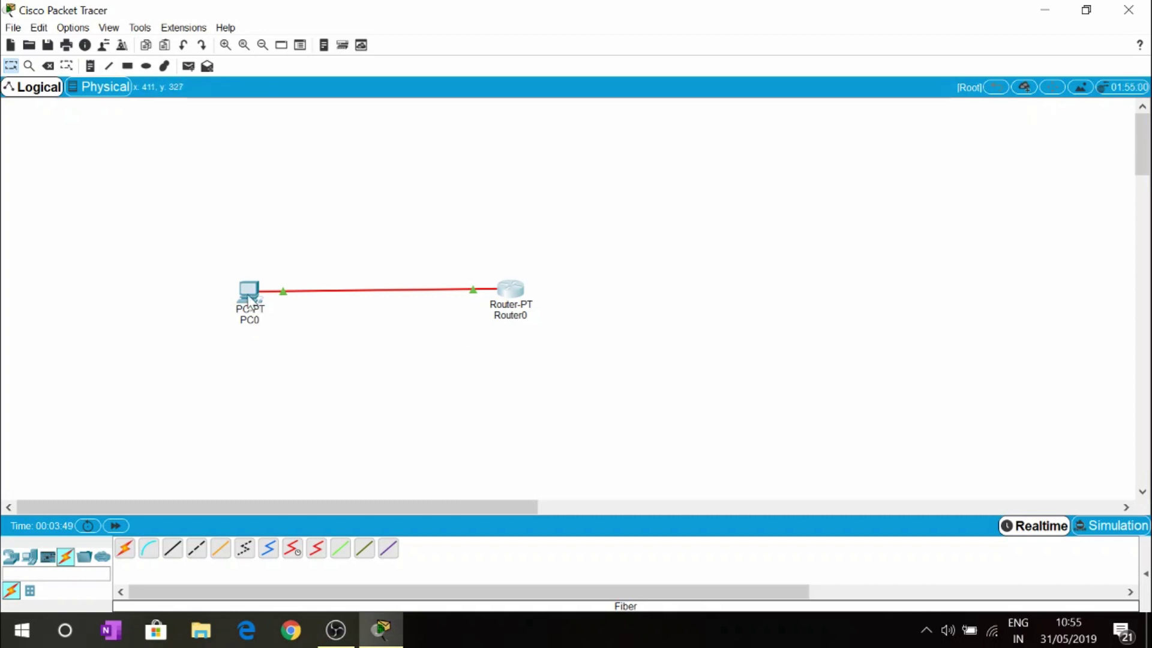
- Give PC0's GigabitEthernet0 the static IP 192.168.1.2 with default mask 255.255.255.0
{"action": "mouse_move", "coordinate": [249, 295]}
{"action": "left_click", "coordinate": [249, 296]}
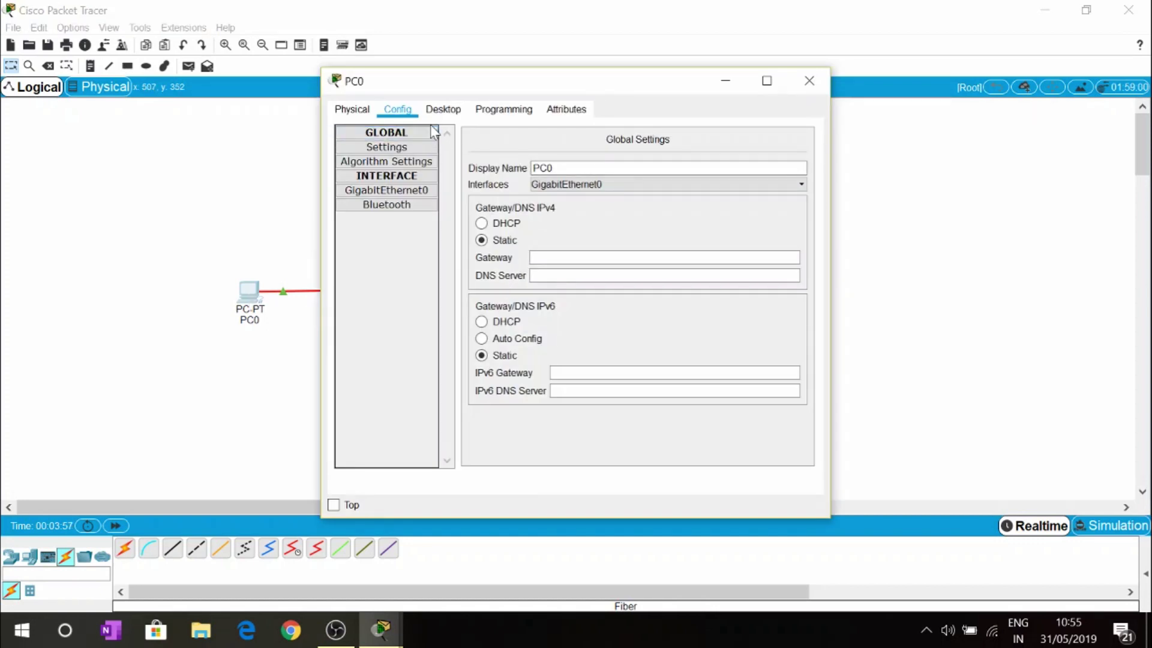
{"action": "left_click", "coordinate": [401, 191]}
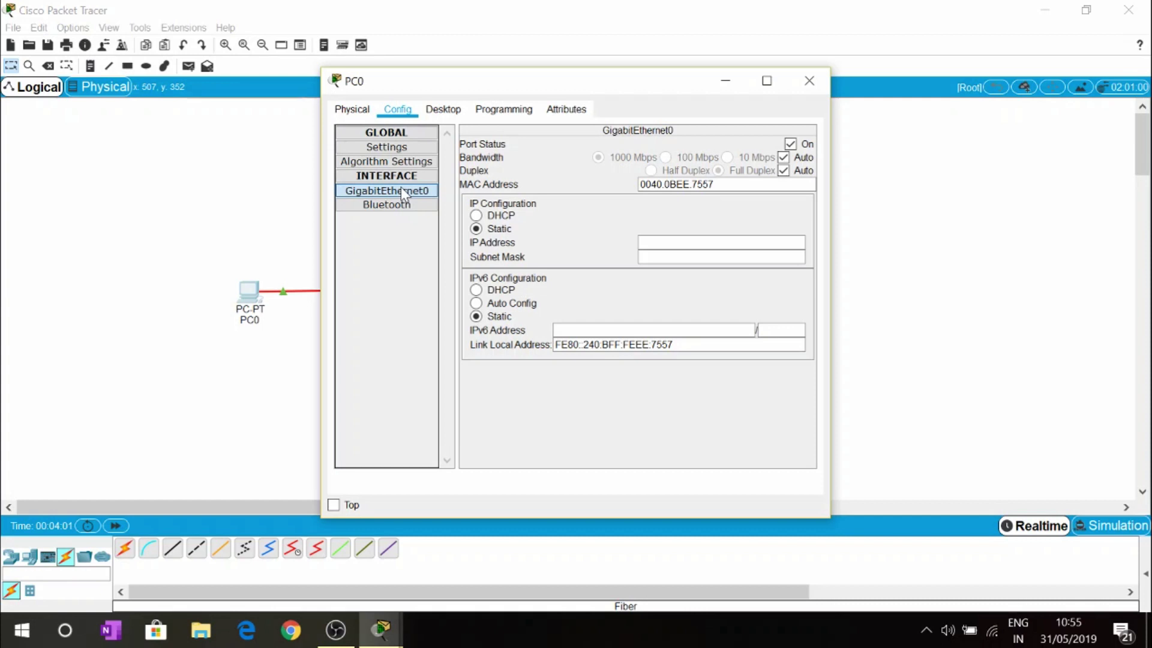
{"action": "left_click", "coordinate": [640, 243]}
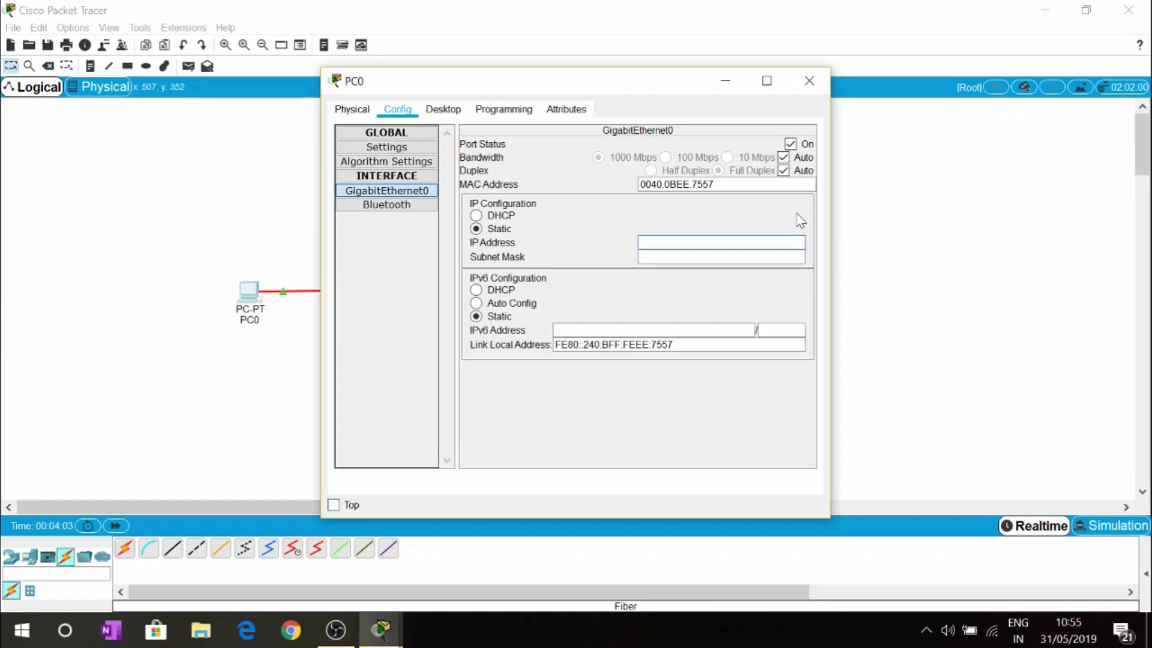
{"action": "type", "text": "1"}
{"action": "type", "text": "92.168.1.2"}
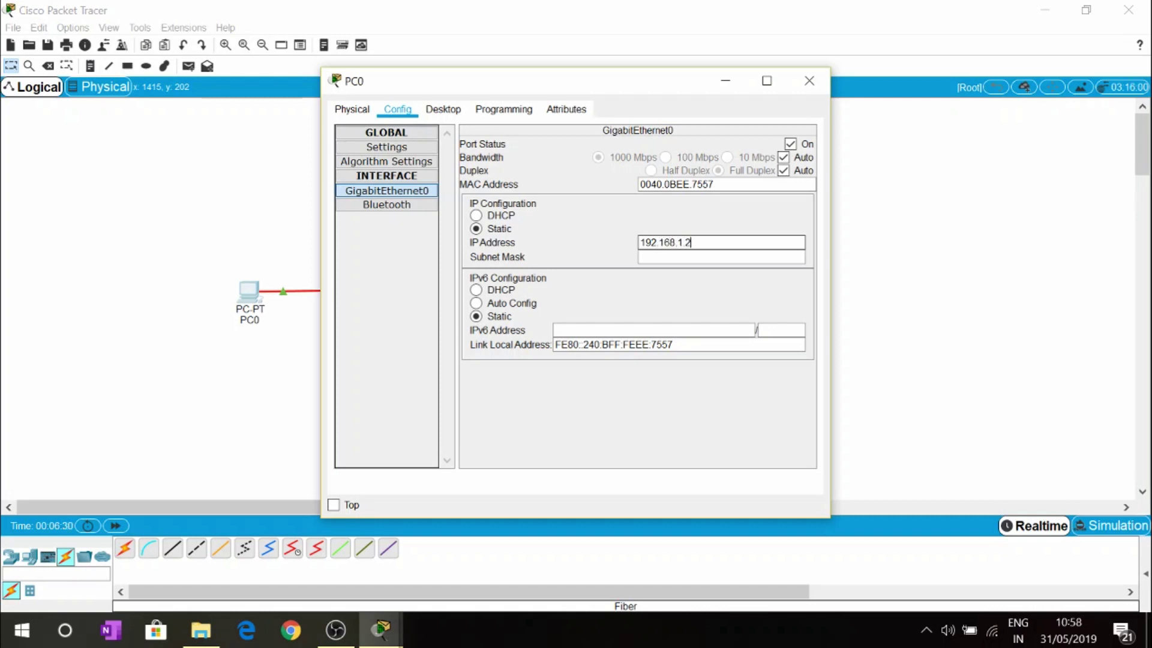
{"action": "key", "text": "Tab"}
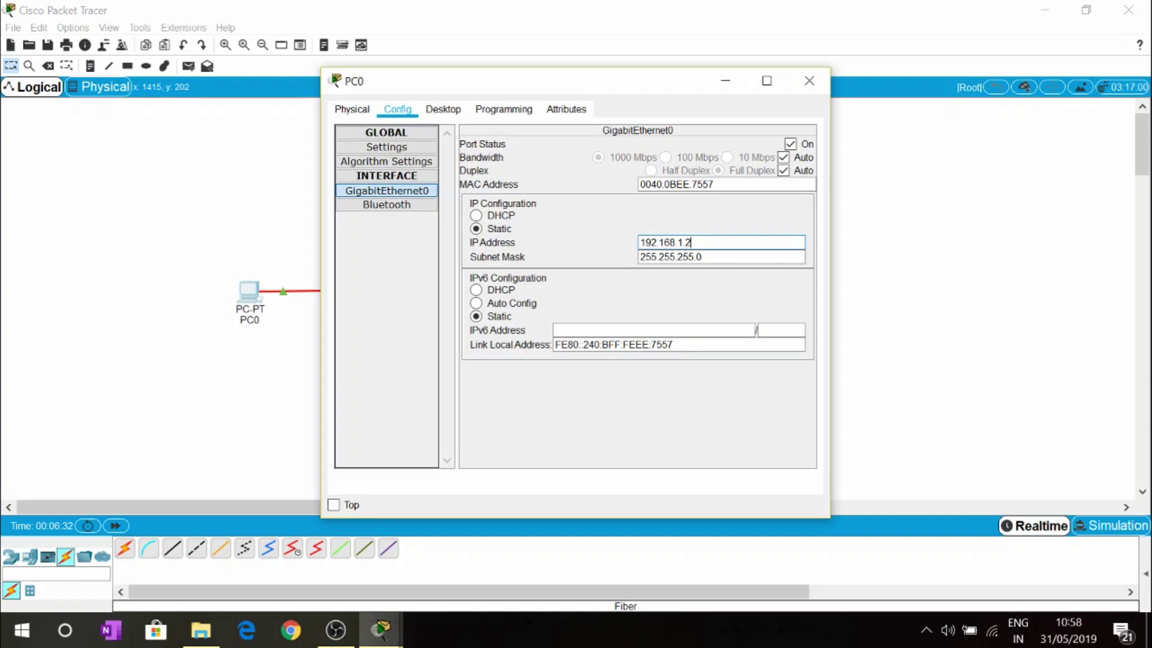
{"action": "left_click", "coordinate": [804, 89]}
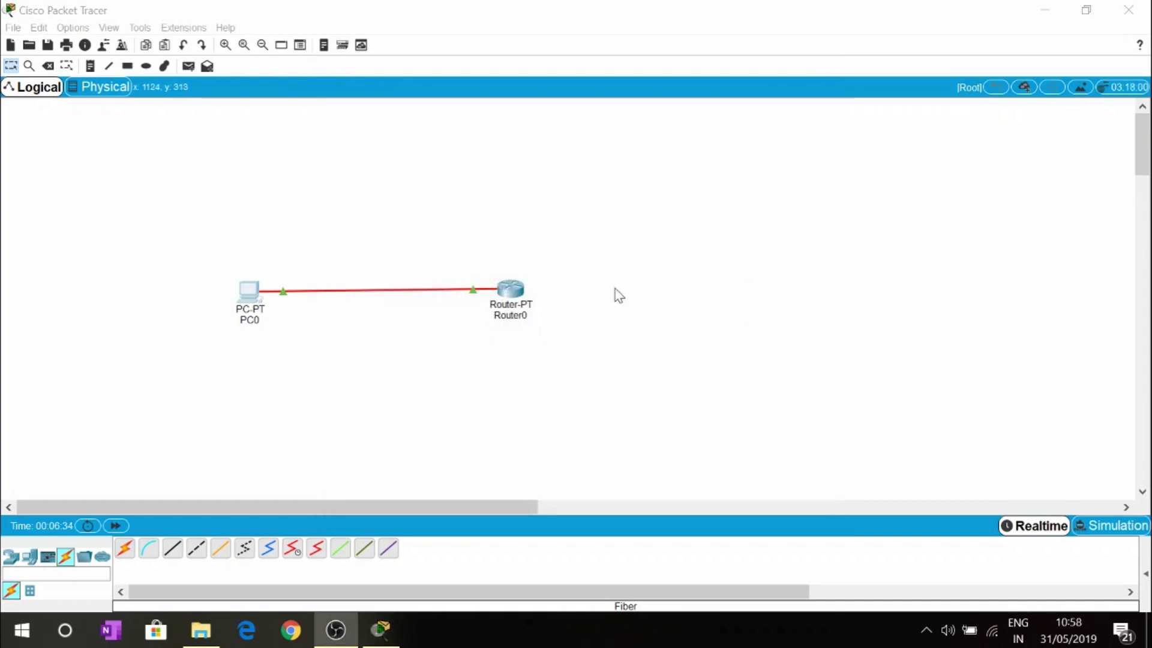
- Assign 192.168.1.1 with mask 255.255.255.0 to Router0's GigabitEthernet4/0
{"action": "left_click", "coordinate": [527, 303]}
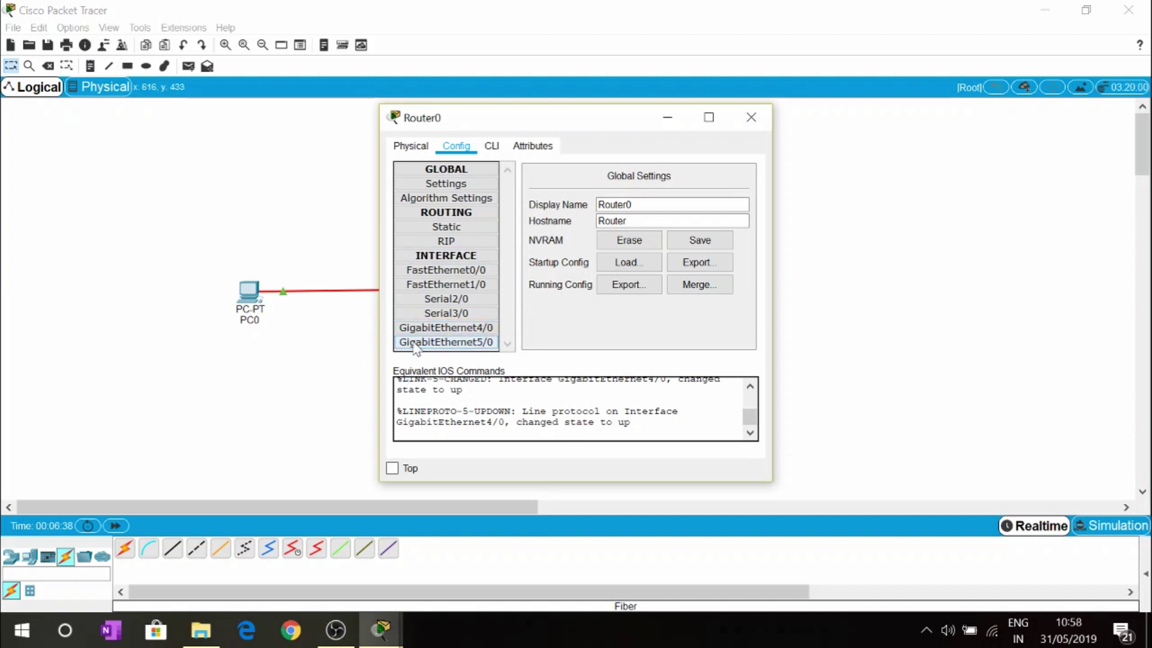
{"action": "left_click", "coordinate": [470, 333]}
{"action": "left_click", "coordinate": [642, 228]}
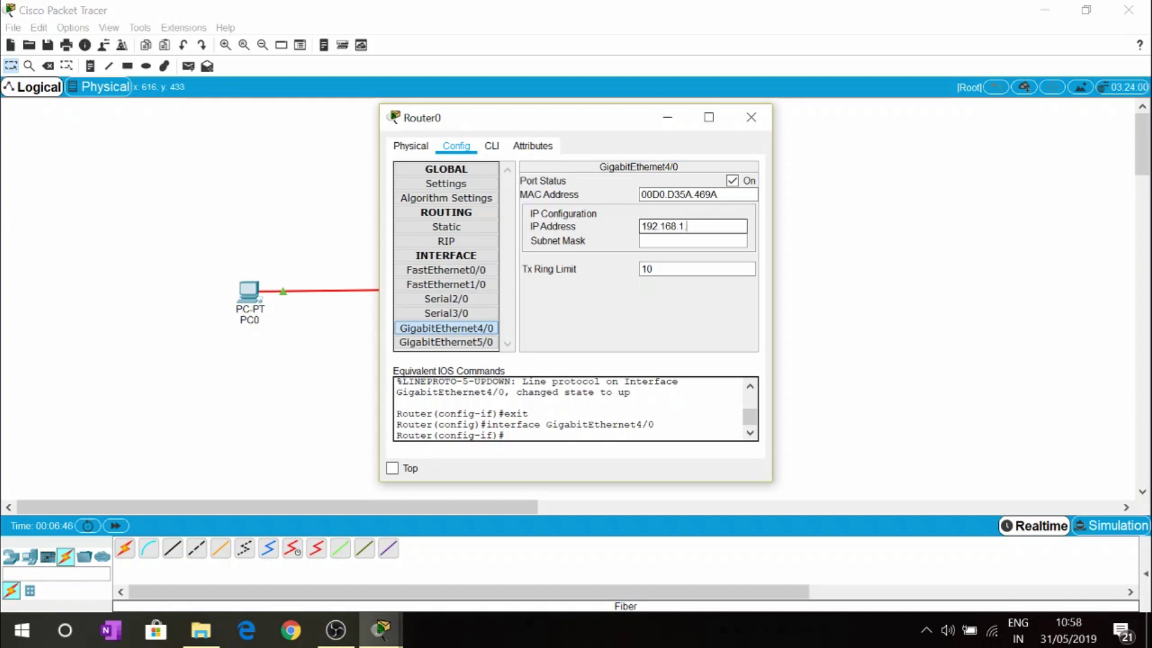
{"action": "key", "text": "Tab"}
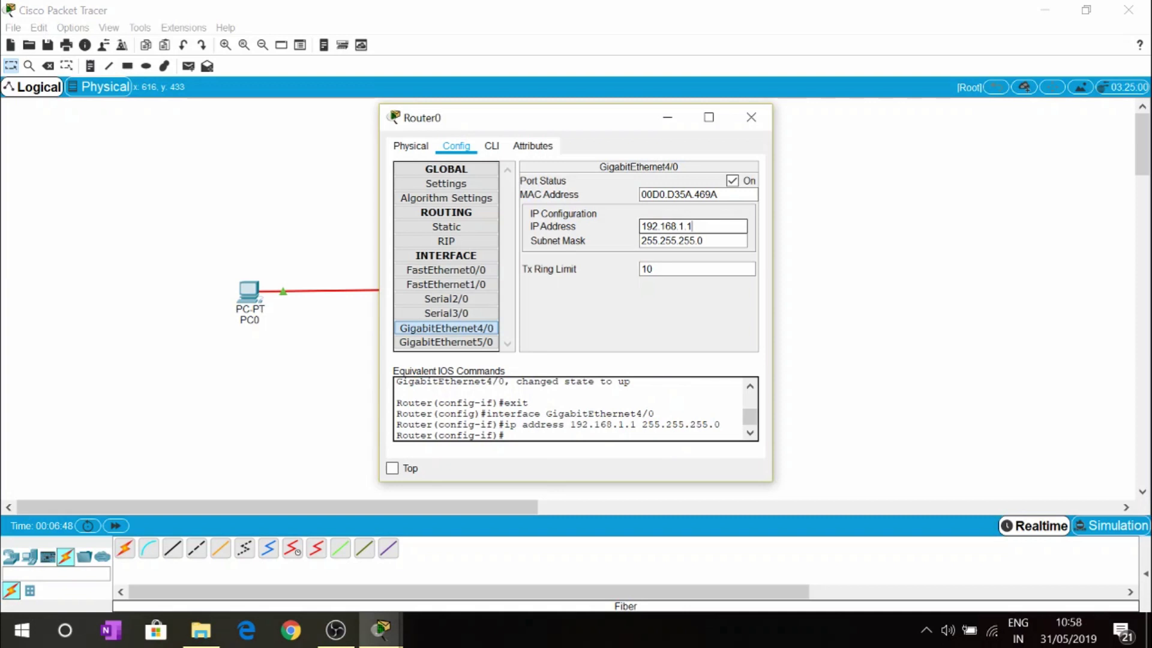
{"action": "left_click", "coordinate": [747, 123]}
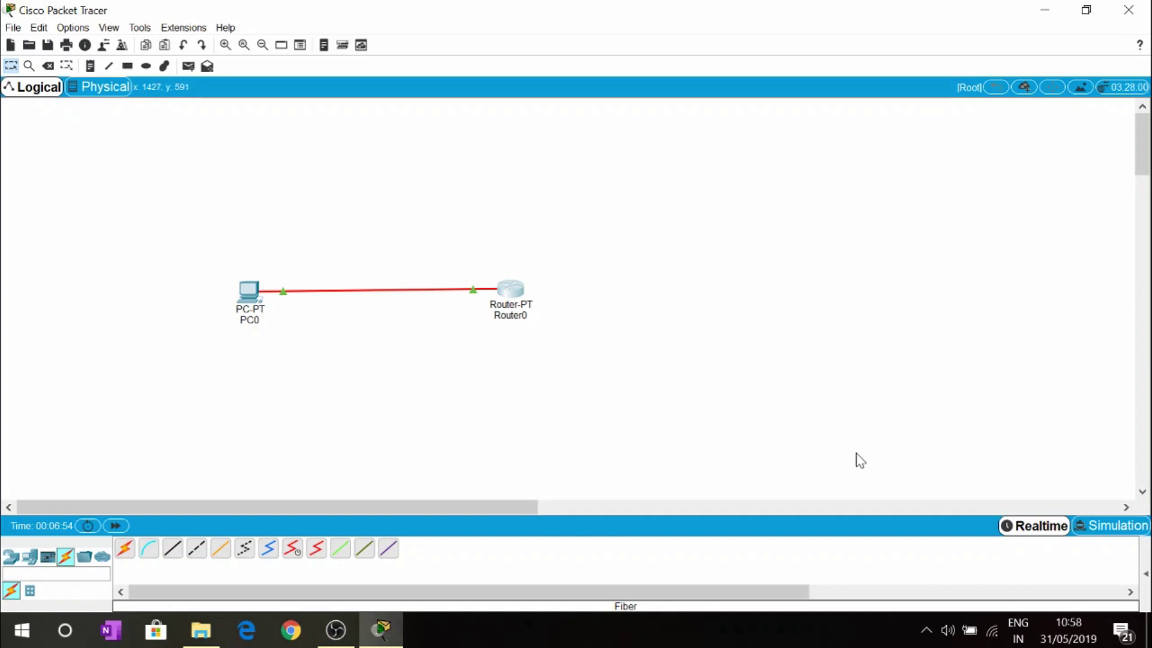
- Send a simple ICMP PDU from PC0 to Router0 and see it succeed
{"action": "left_click", "coordinate": [1146, 576]}
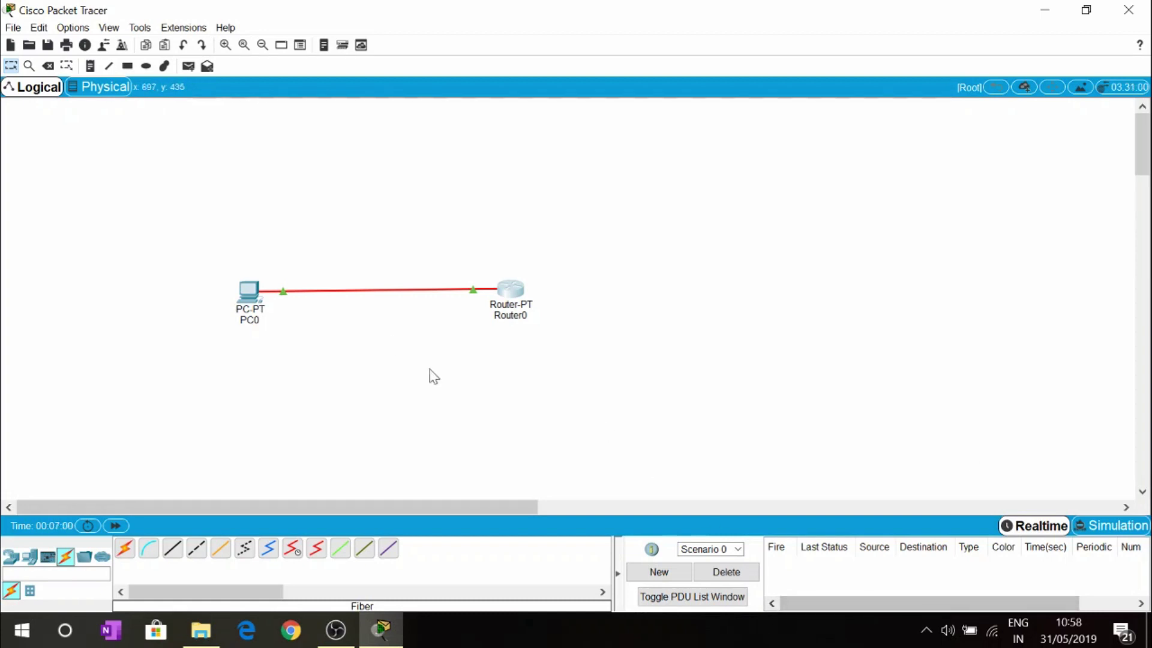
{"action": "left_click", "coordinate": [185, 67]}
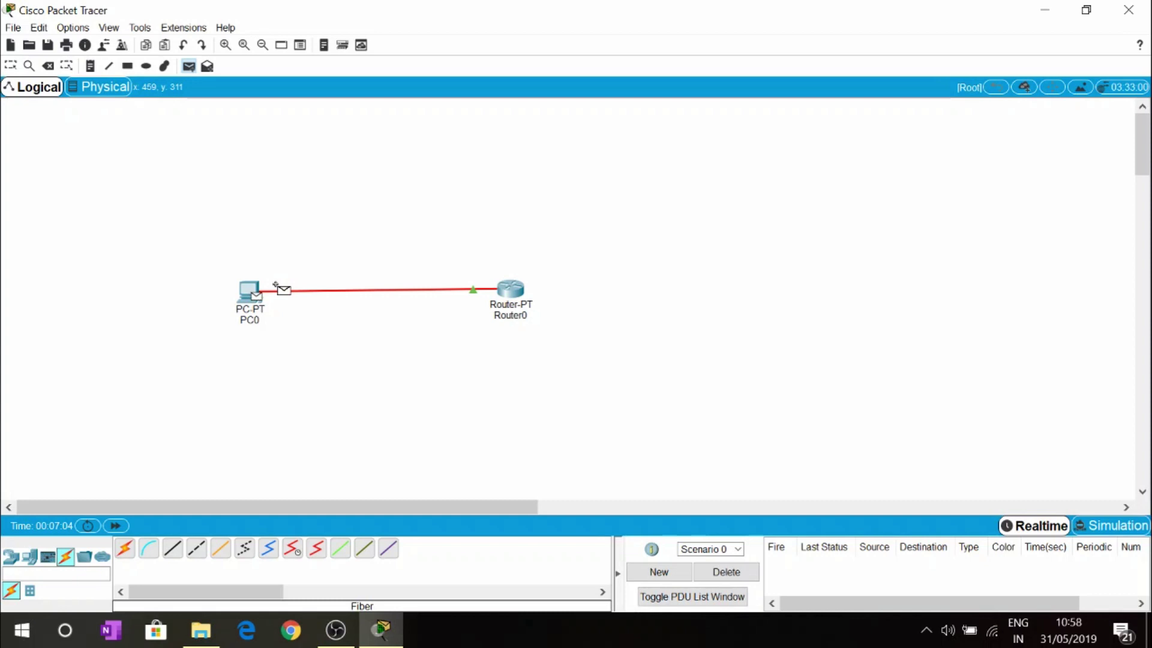
{"action": "left_click", "coordinate": [509, 294]}
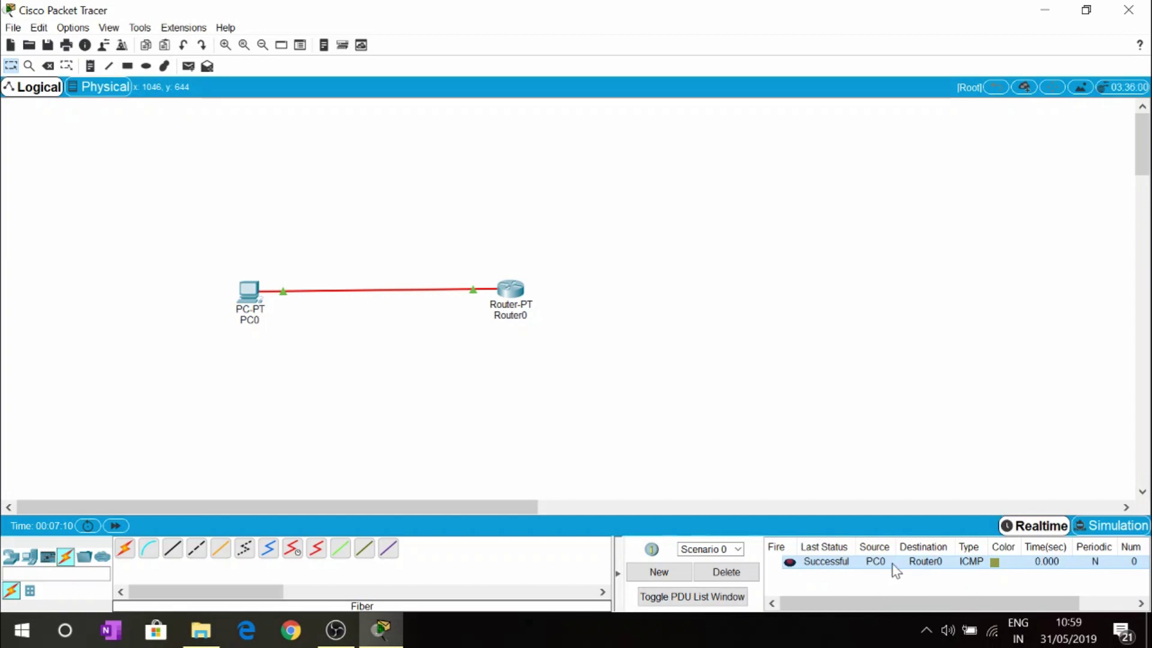
- Place a generic Switch-PT from the Switches category above-right of Router0
{"action": "left_click", "coordinate": [14, 558]}
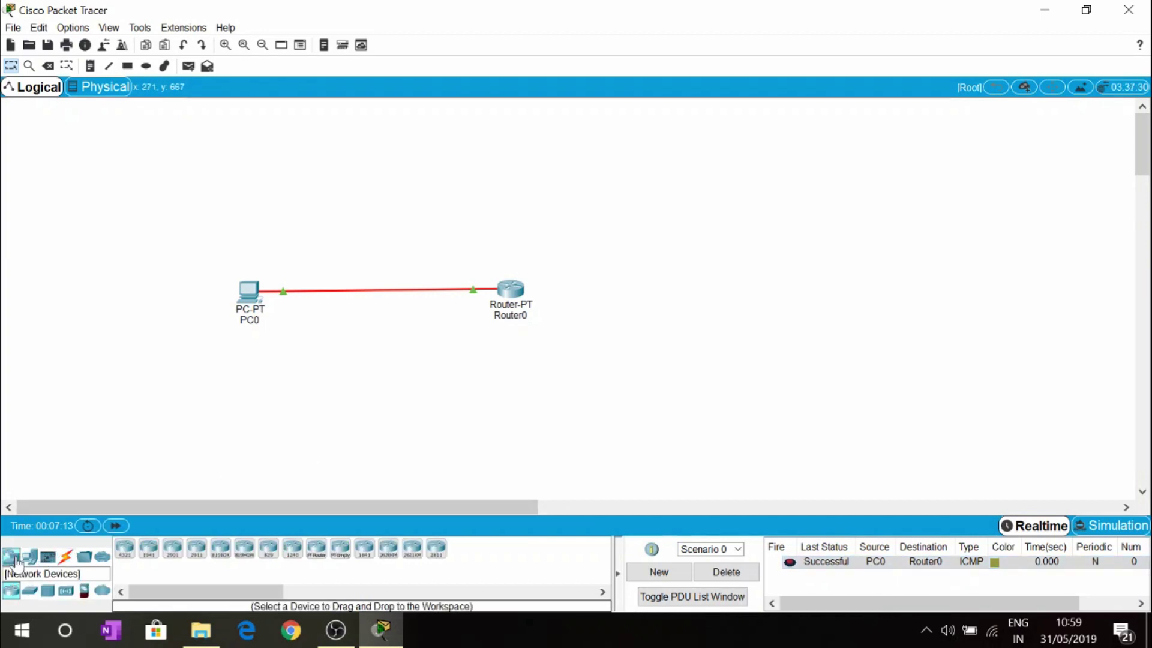
{"action": "left_click", "coordinate": [30, 591]}
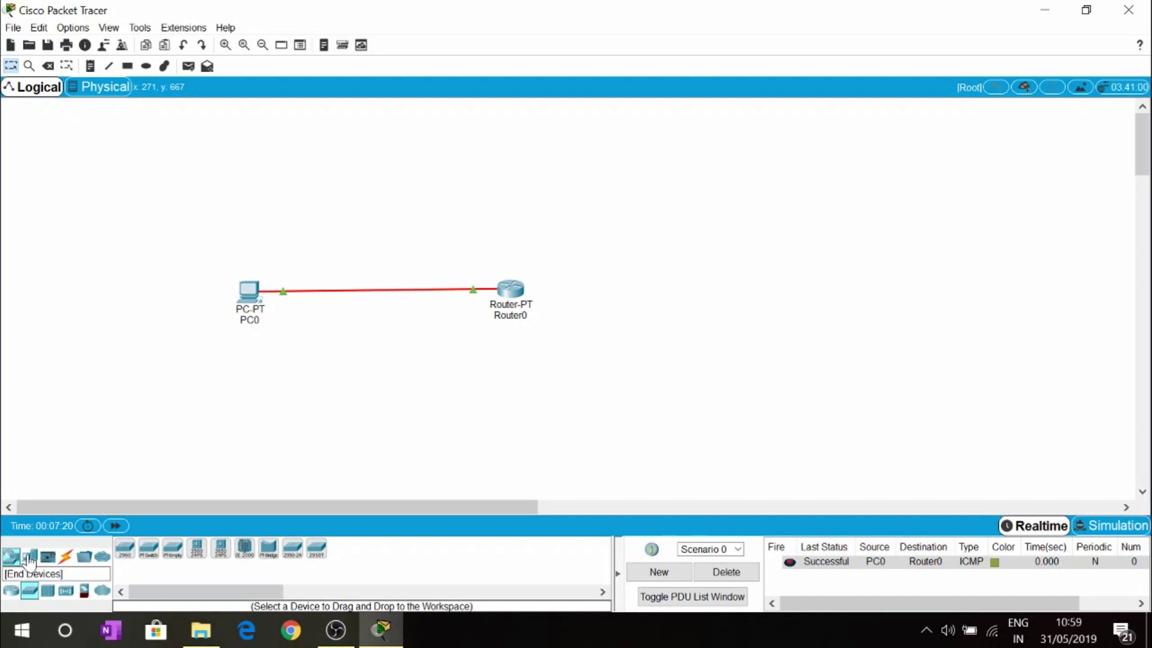
{"action": "left_click", "coordinate": [149, 551]}
{"action": "left_click", "coordinate": [800, 178]}
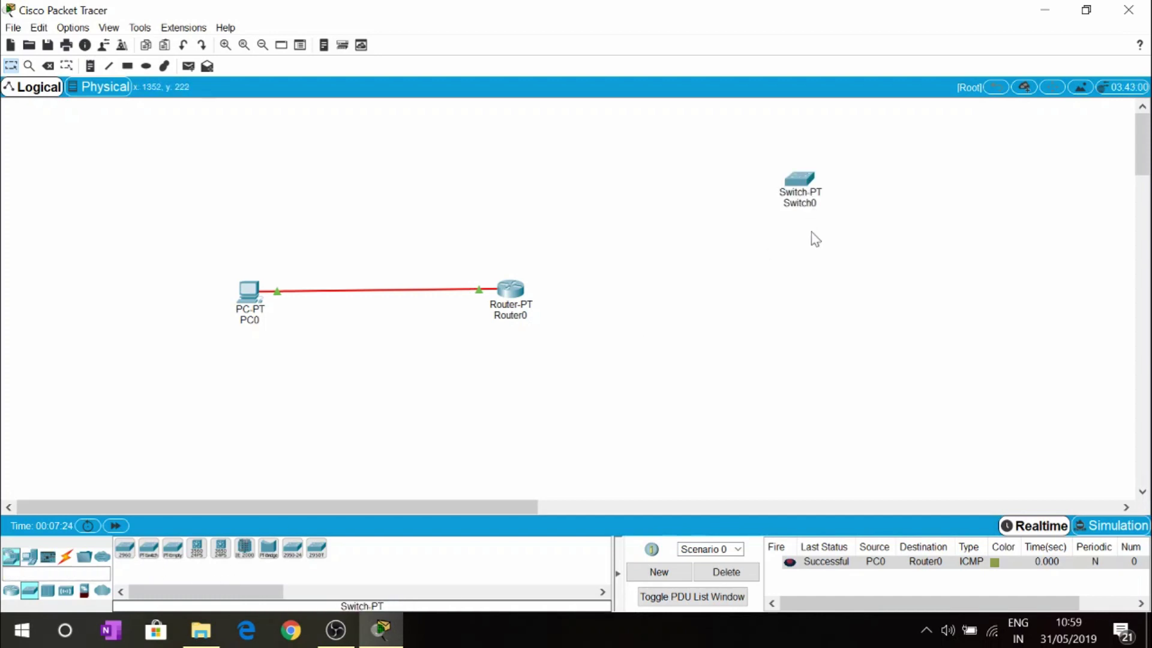
- Pull a module out of Switch0's slots, getting past the power-on error
{"action": "left_click", "coordinate": [806, 189]}
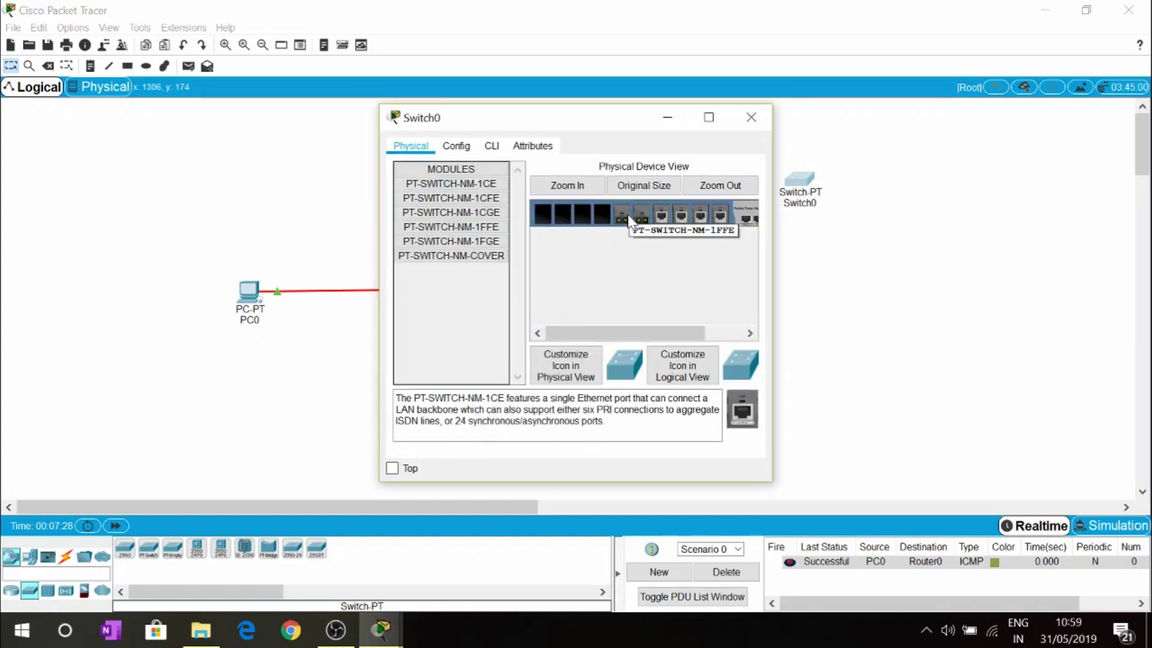
{"action": "left_click_drag", "start_coordinate": [629, 221], "coordinate": [620, 230]}
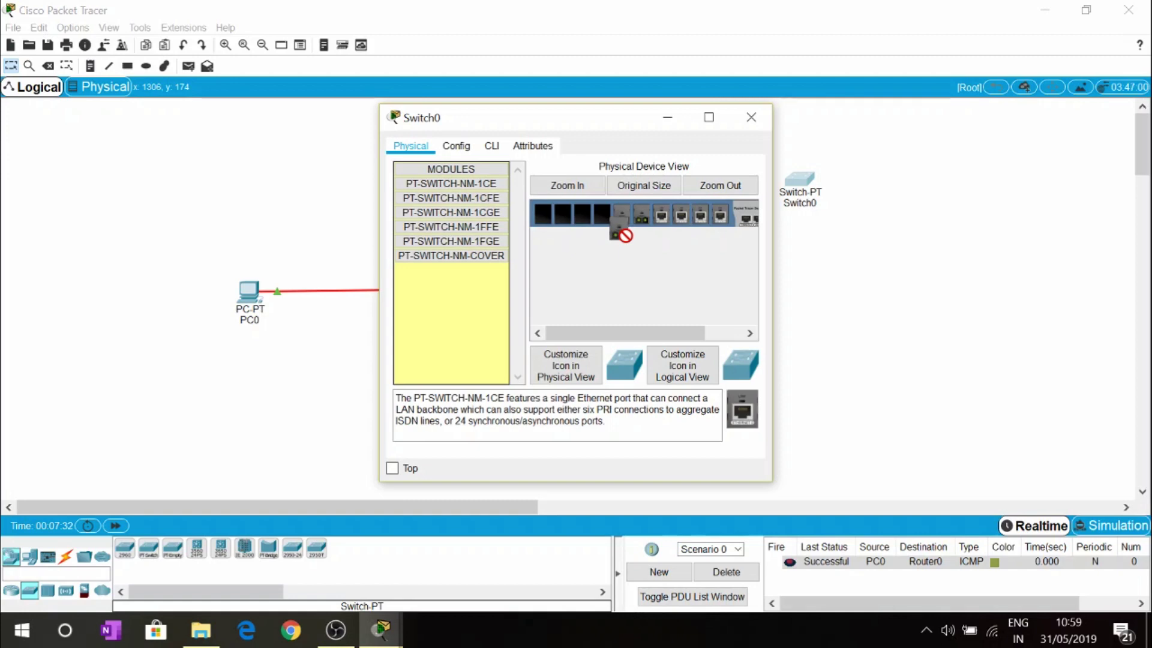
{"action": "left_click_drag", "start_coordinate": [620, 230], "coordinate": [364, 339]}
{"action": "mouse_move", "coordinate": [381, 630]}
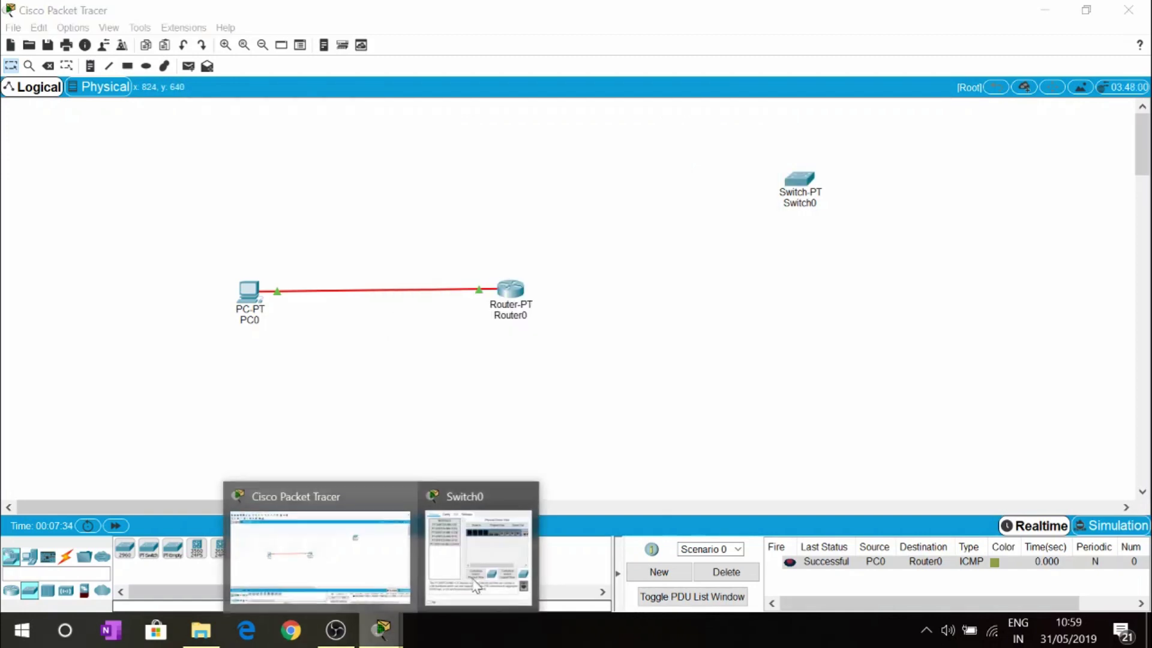
{"action": "left_click", "coordinate": [481, 555]}
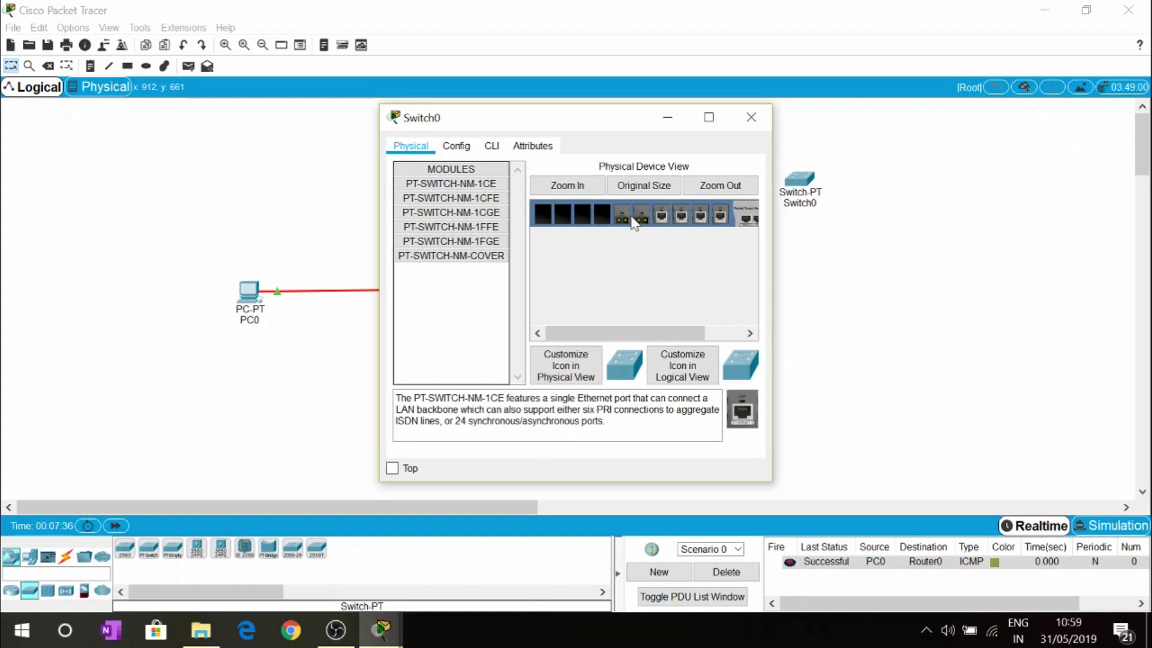
{"action": "left_click_drag", "start_coordinate": [634, 224], "coordinate": [566, 275]}
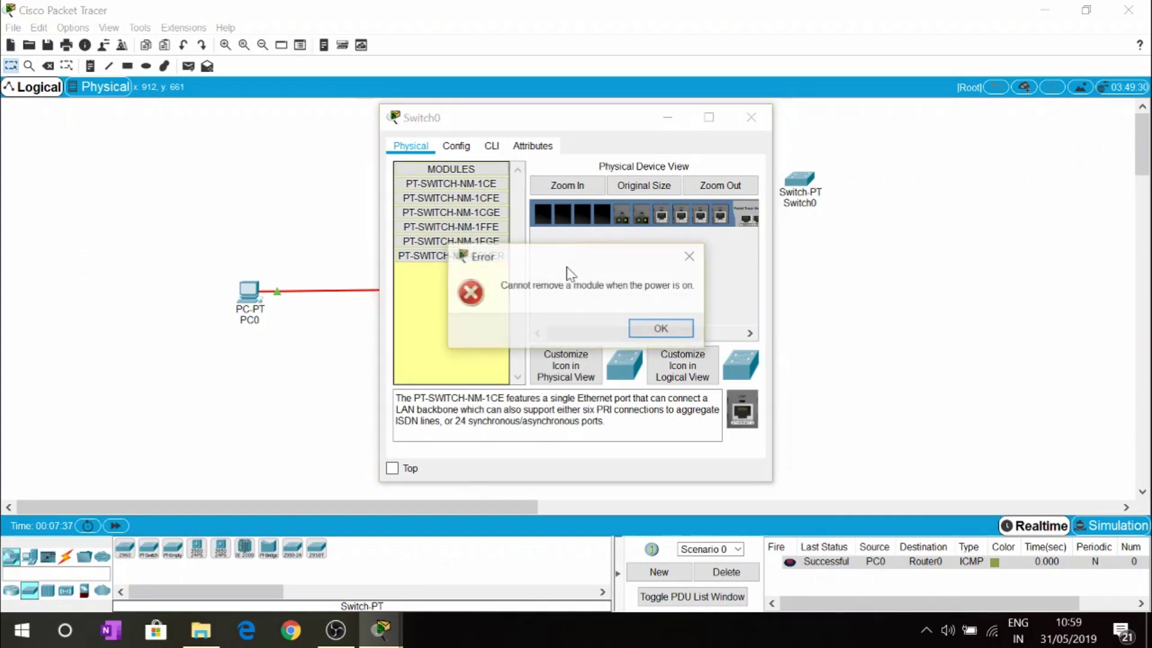
{"action": "left_click", "coordinate": [661, 331]}
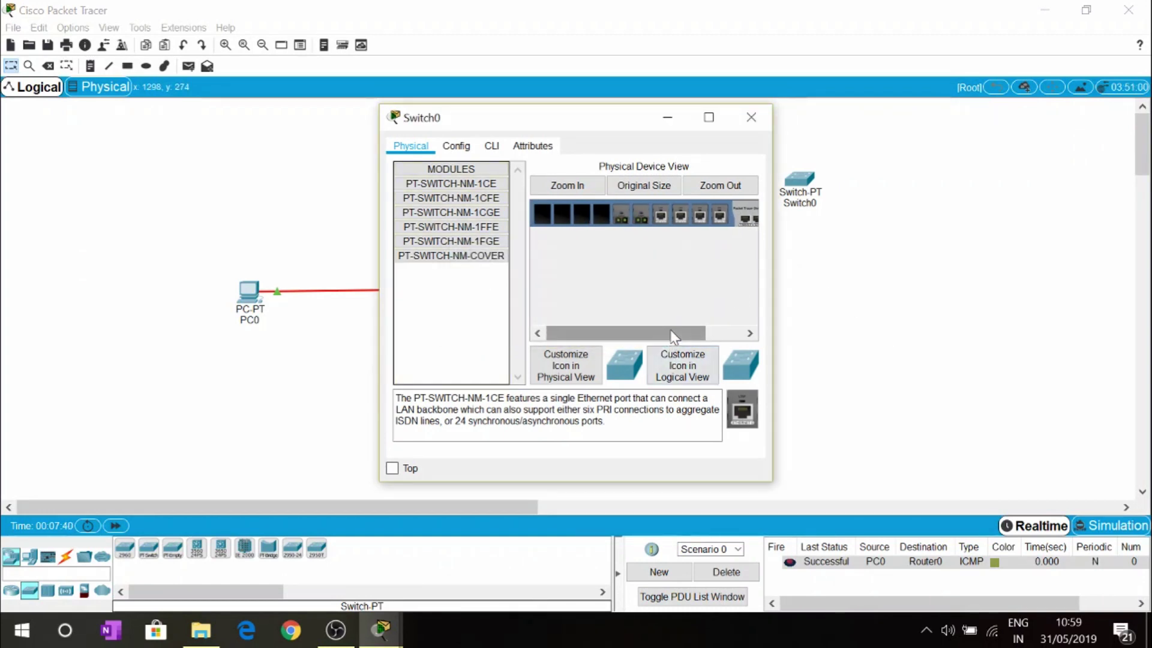
{"action": "left_click_drag", "start_coordinate": [673, 336], "coordinate": [726, 322]}
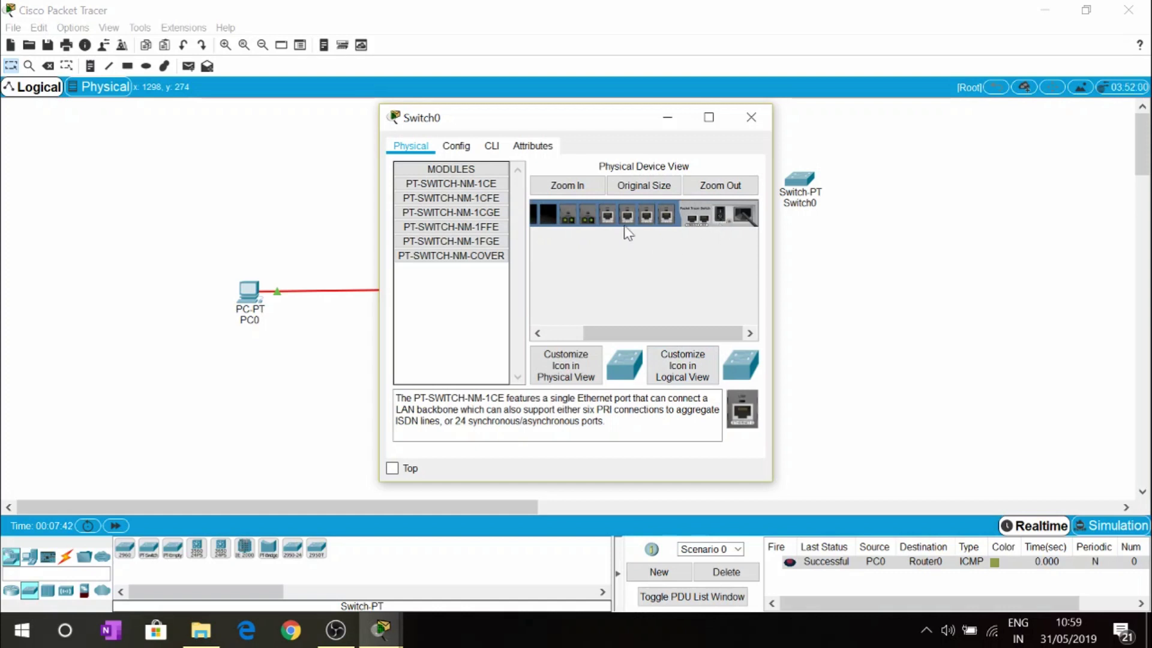
- Remove the remaining modules and insert PT-SWITCH-NM-1FGE into an empty slot
{"action": "left_click_drag", "start_coordinate": [570, 208], "coordinate": [486, 340]}
{"action": "left_click_drag", "start_coordinate": [489, 242], "coordinate": [570, 225]}
{"action": "left_click", "coordinate": [751, 117]}
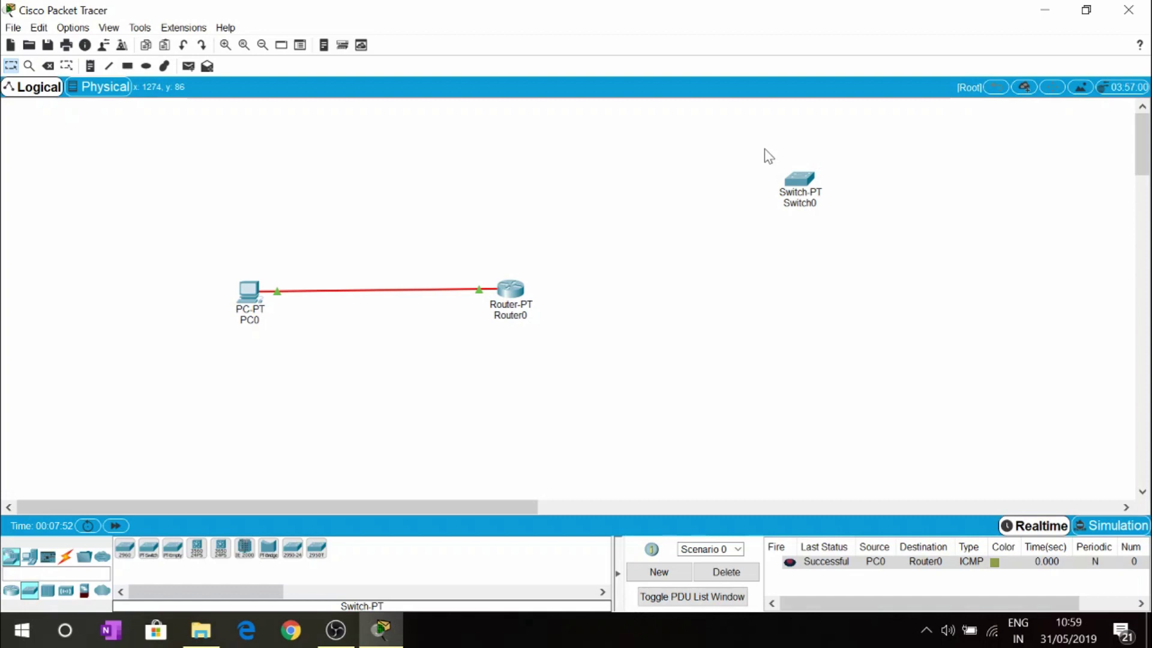
{"action": "left_click_drag", "start_coordinate": [764, 148], "coordinate": [843, 257]}
{"action": "left_click", "coordinate": [849, 315]}
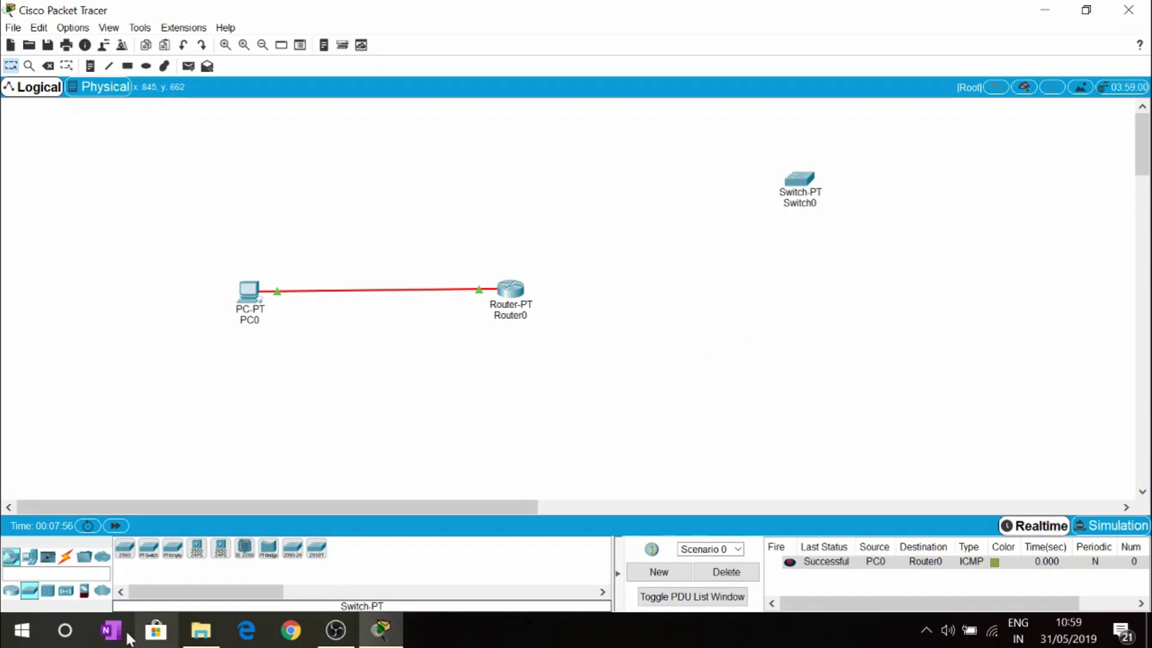